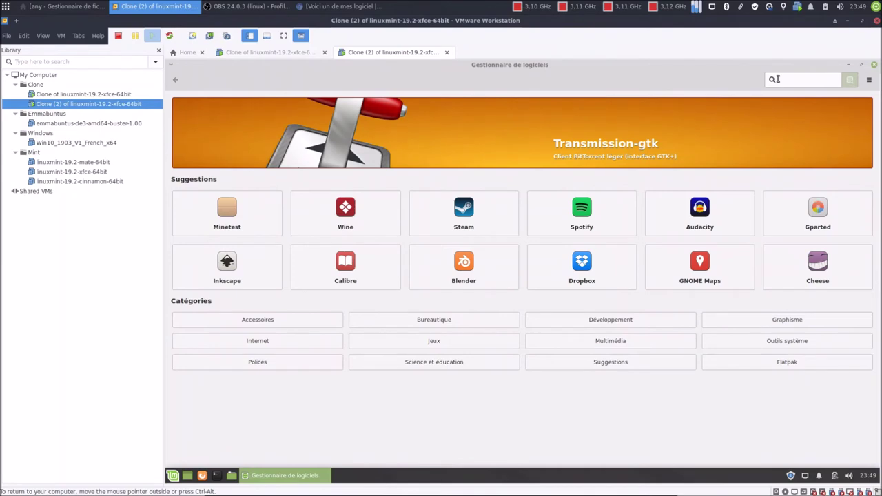
- Search the Software Manager for the x11vnc VNC server and open its package page
text(vlc)
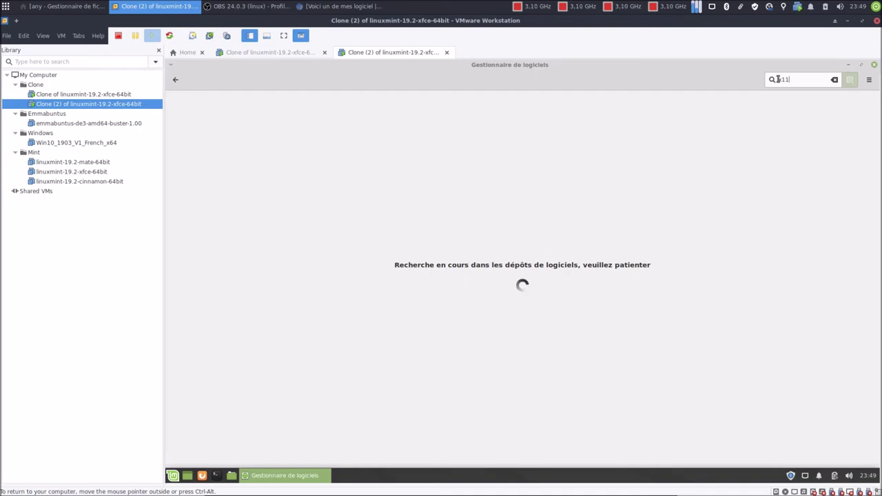
text(vnc)
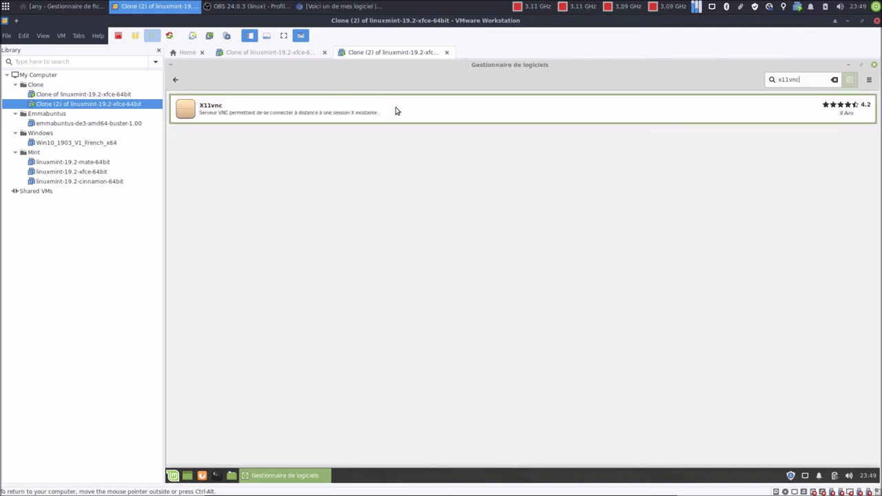
click(383, 113)
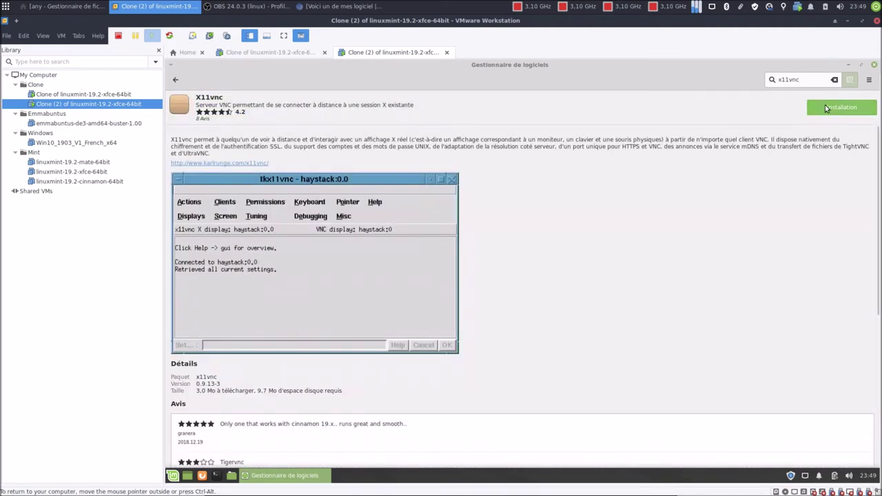
- Install x11vnc, accepting the extra required packages and authenticating with the admin password
click(825, 107)
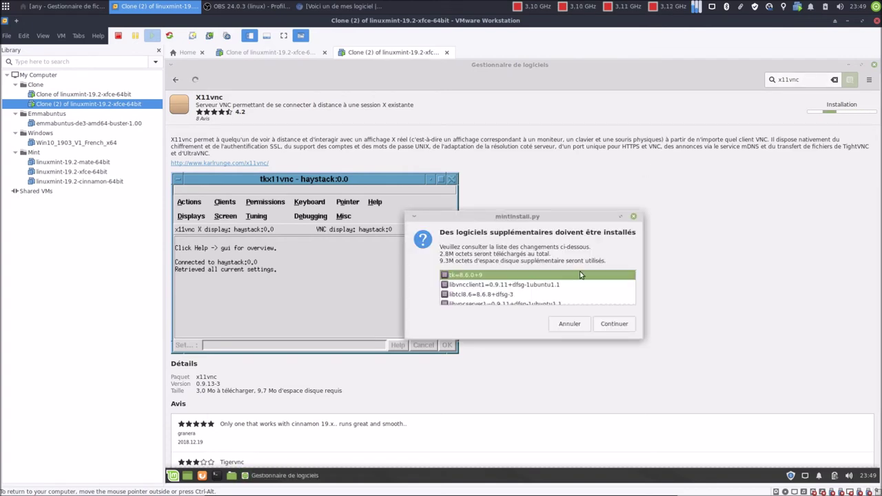
scroll(548, 289, down, 4)
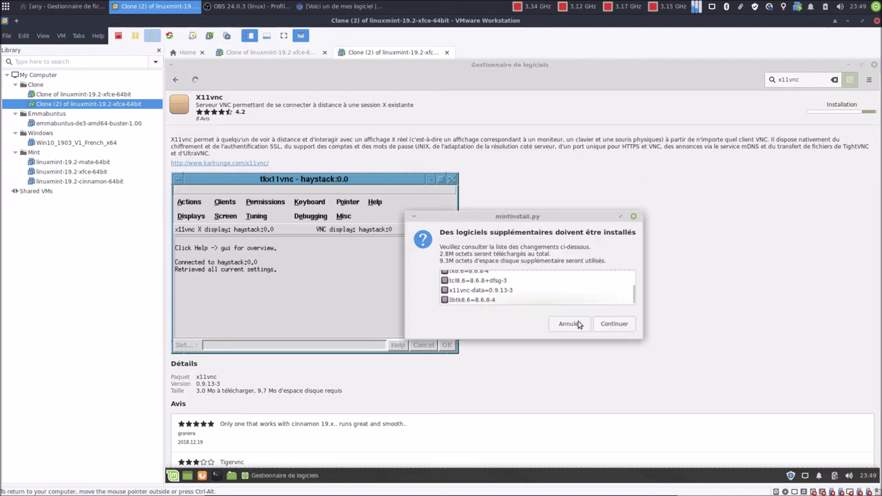
click(619, 326)
text(******)
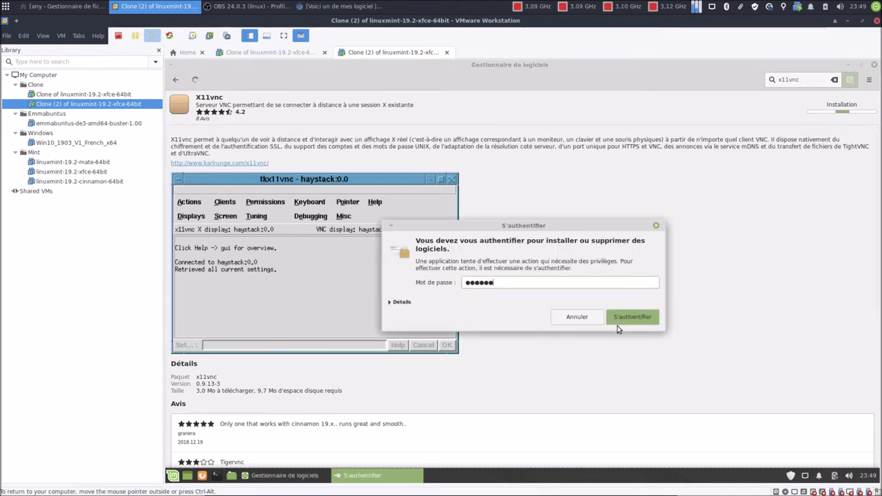
key(Return)
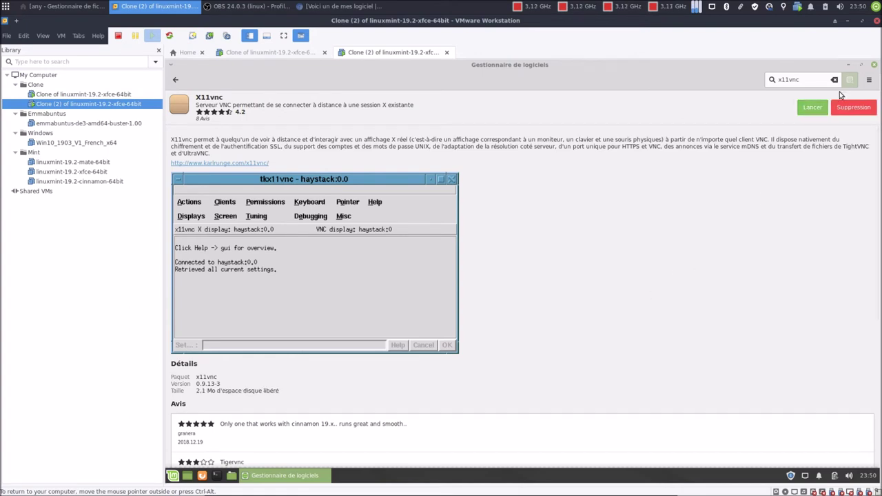
- Close Software Manager, launch X11VNC Server from the Mint menu, and accept port 5900
click(873, 67)
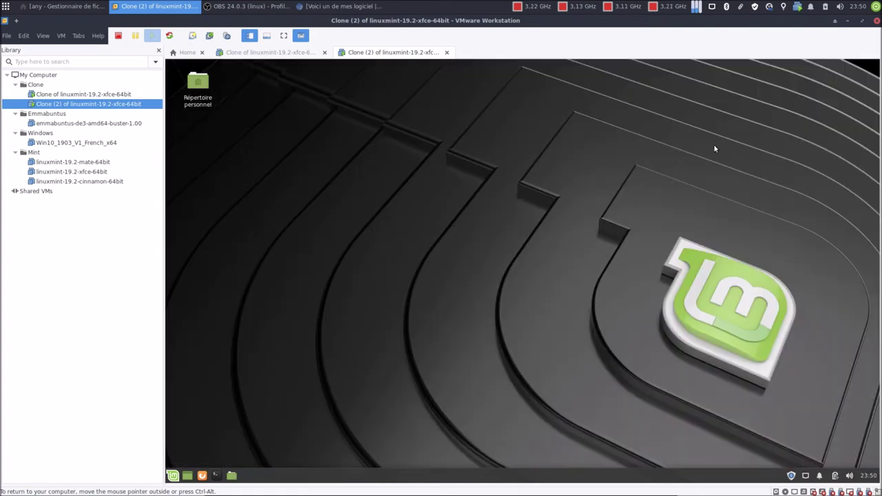
click(173, 477)
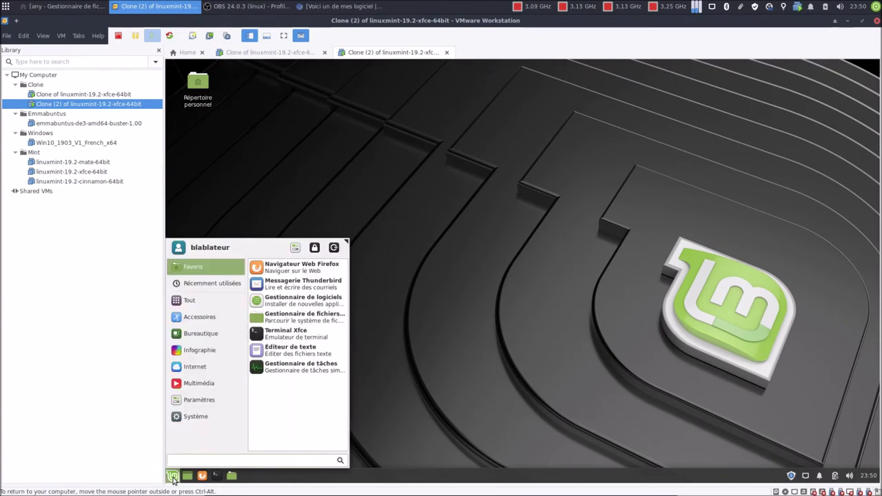
text(x)
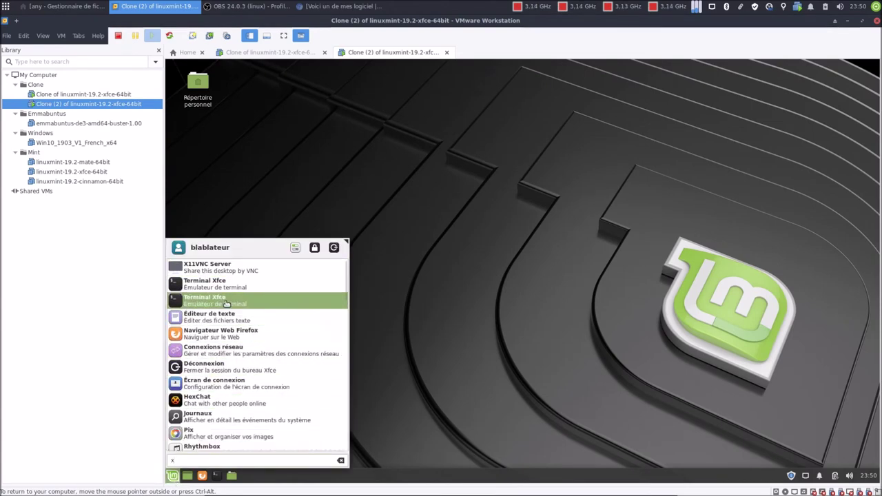
click(205, 267)
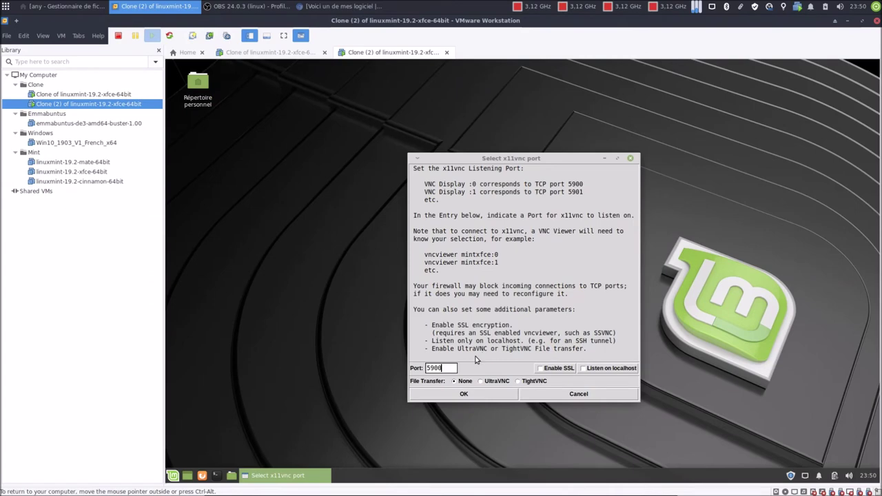
click(469, 397)
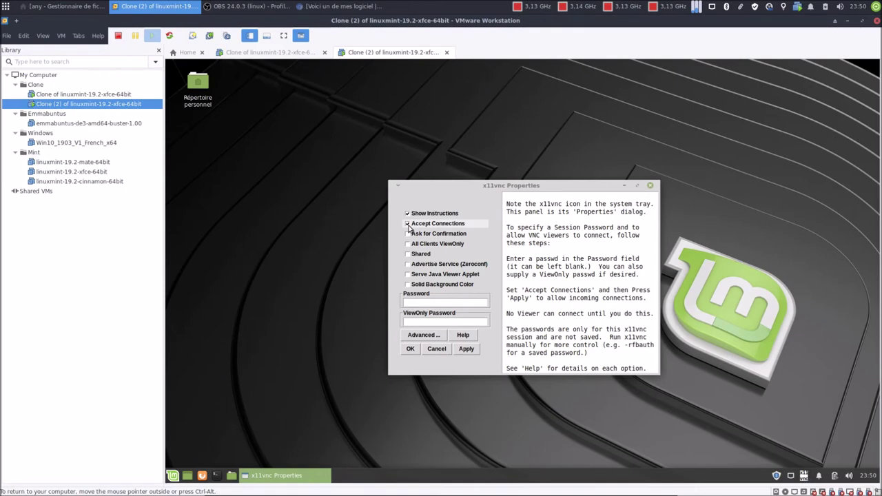
- Enter a session password in x11vnc Properties, then apply and confirm the settings
click(441, 305)
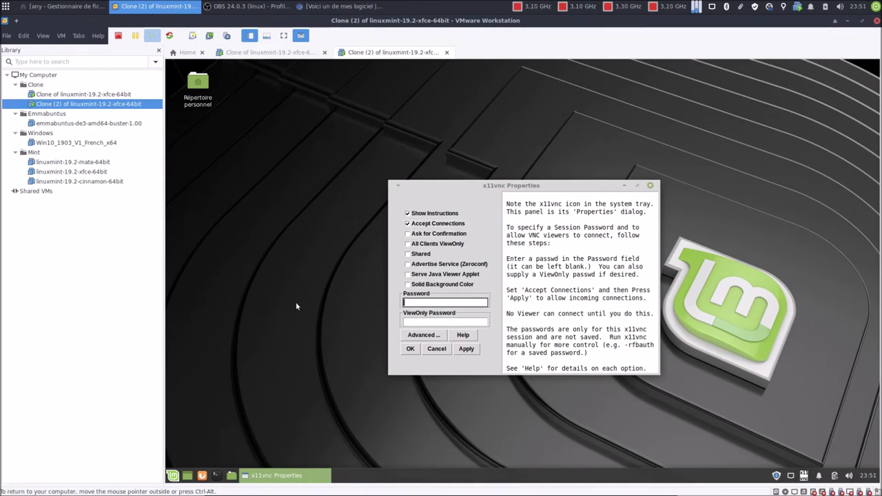
text(******)
mouse_move(434, 187)
mouse_down()
mouse_move(450, 192)
mouse_move(426, 198)
mouse_up()
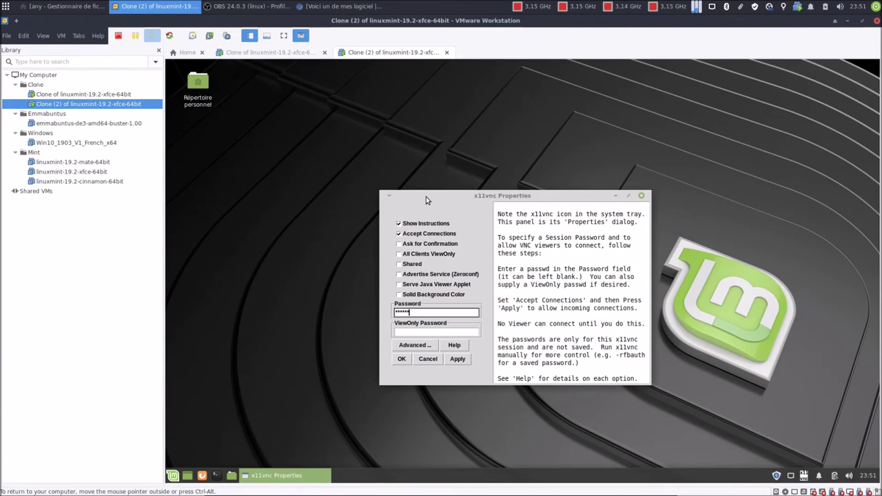
click(461, 362)
click(401, 360)
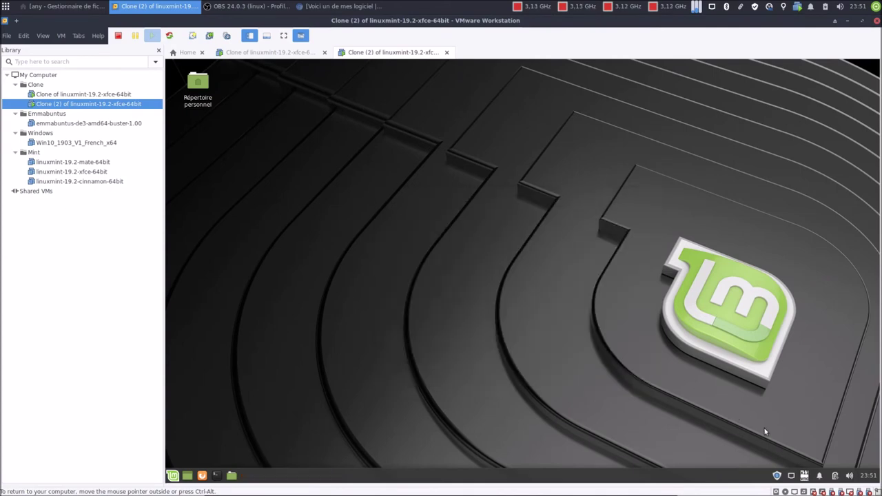
mouse_move(806, 477)
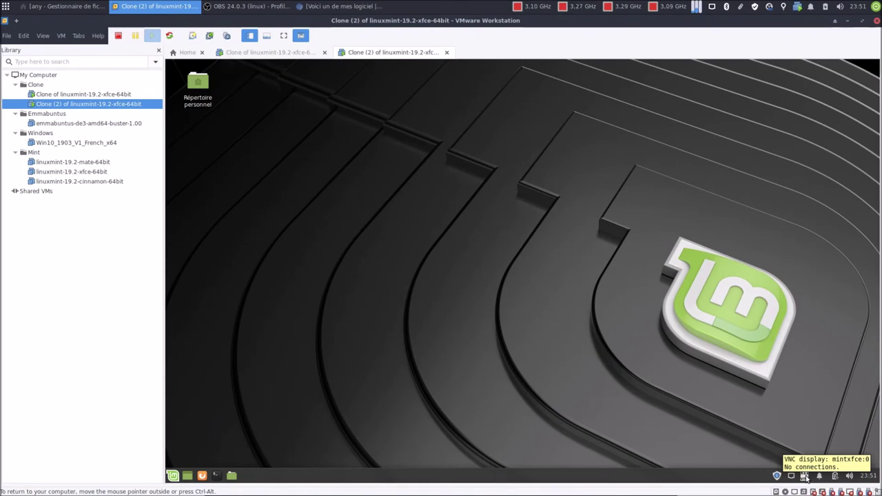
right_click(805, 477)
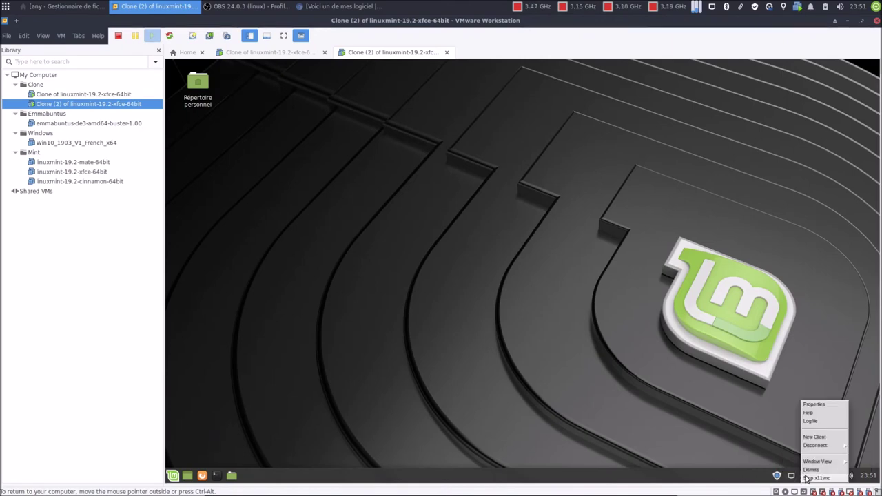
click(814, 404)
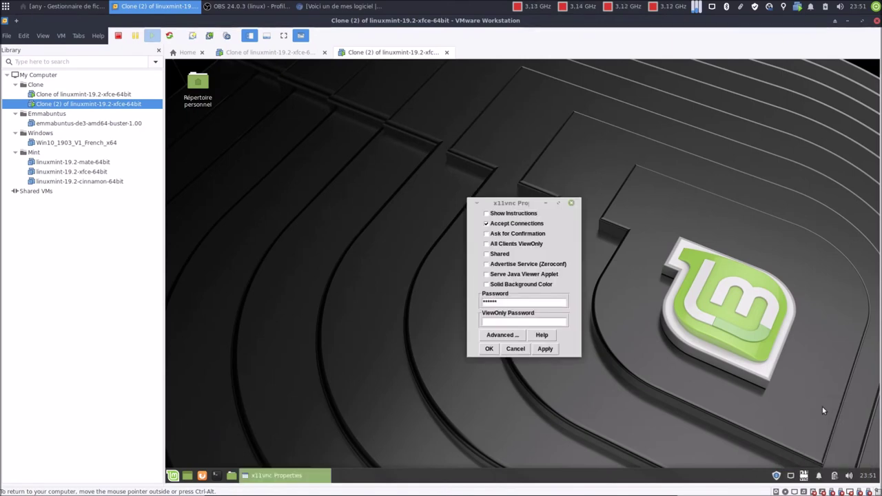
click(501, 335)
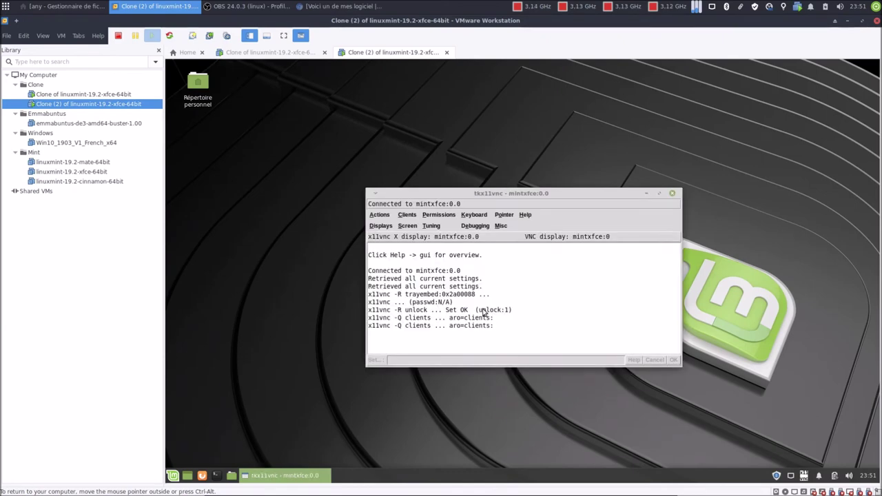
click(380, 215)
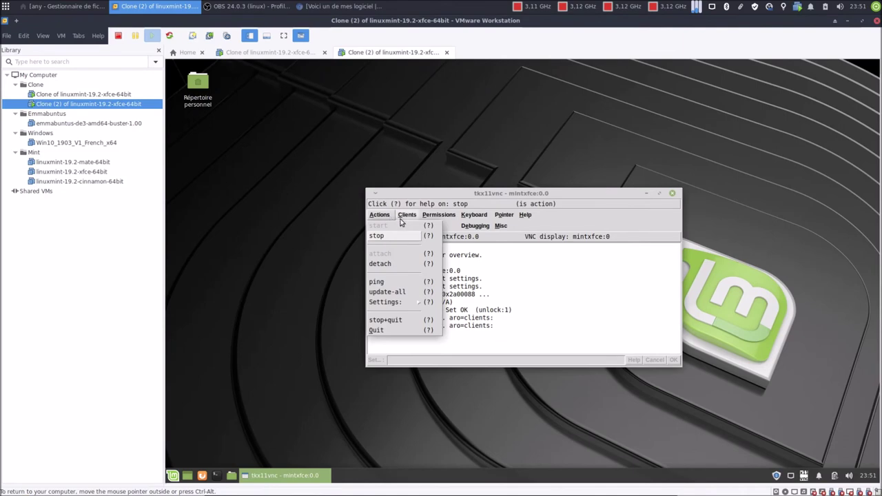
mouse_move(429, 216)
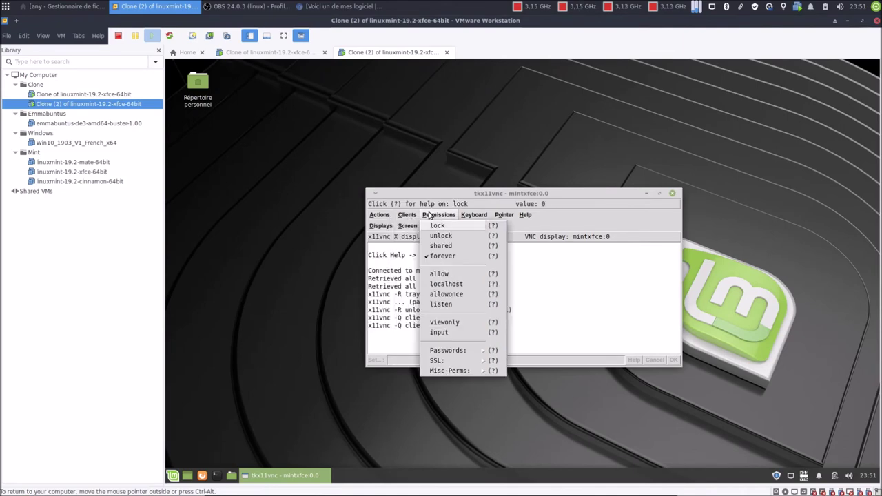
mouse_move(504, 215)
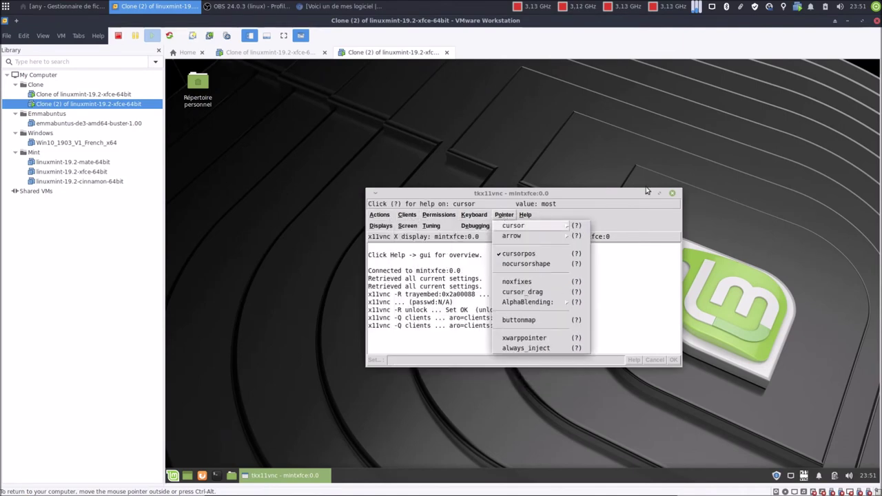
click(673, 193)
click(673, 193)
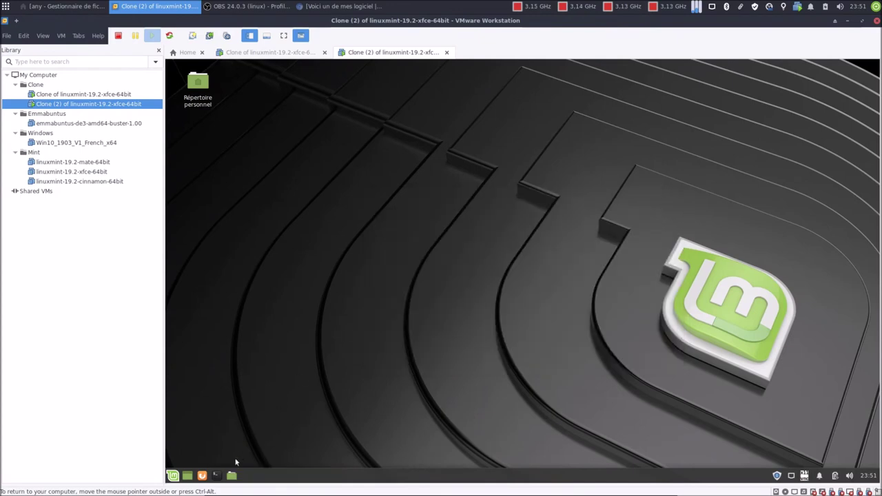
click(217, 475)
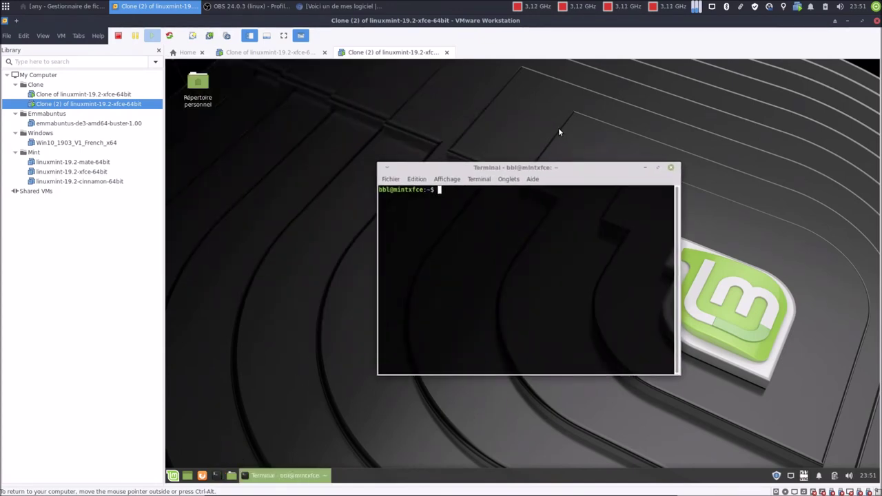
- Run ifconfig, maximize the terminal, and highlight the VM's IP address 192.168.2.24
text(ifconfig)
key(Return)
click(658, 167)
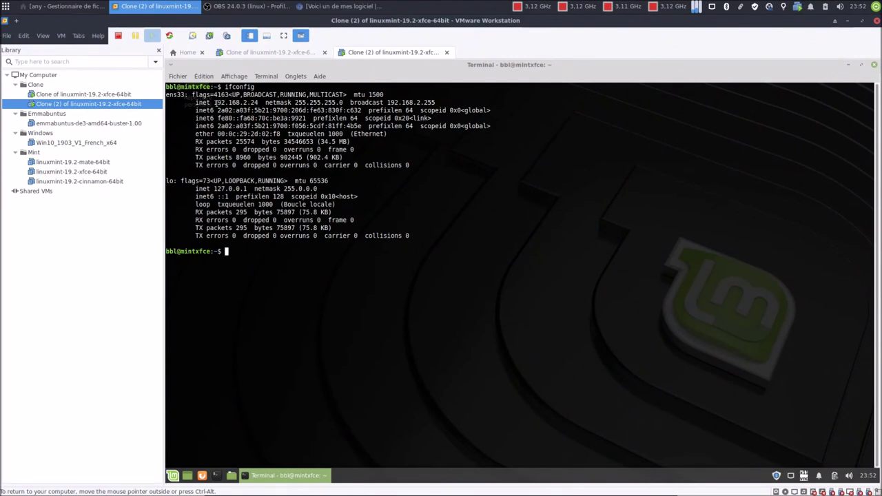
drag(215, 102, 260, 103)
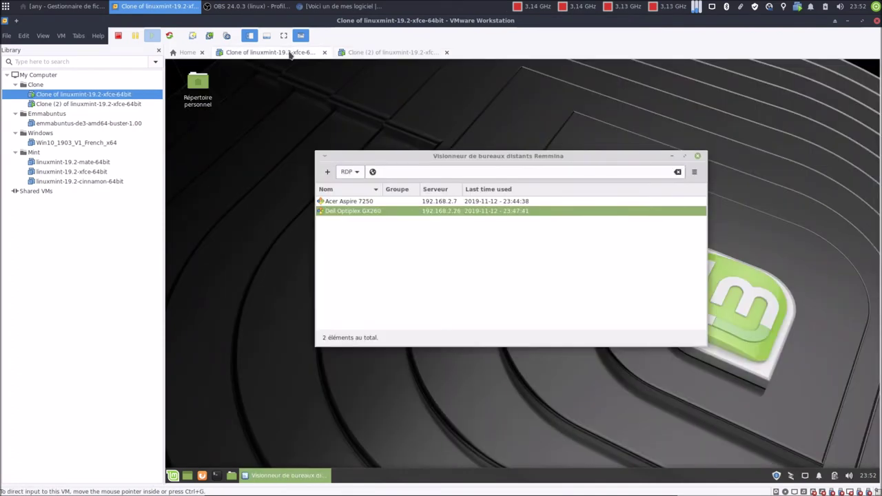
- On the other Mint clone, start a new Remmina connection profile using the VNC protocol
click(291, 56)
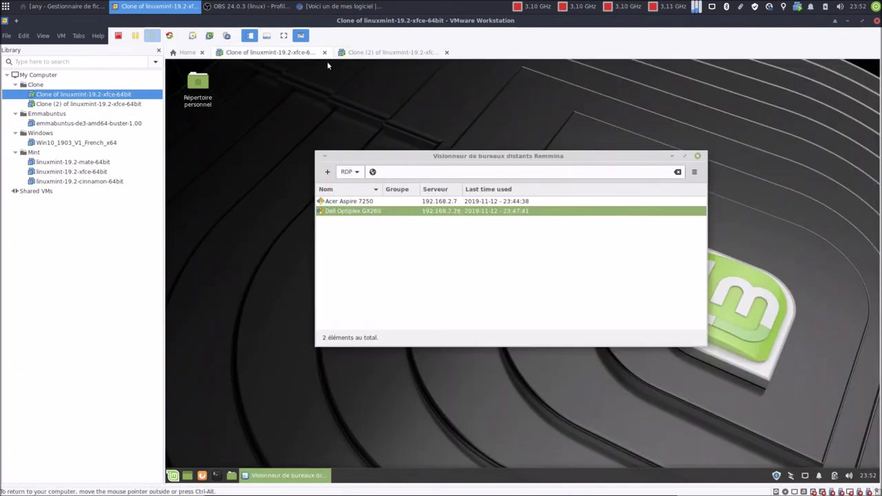
click(283, 35)
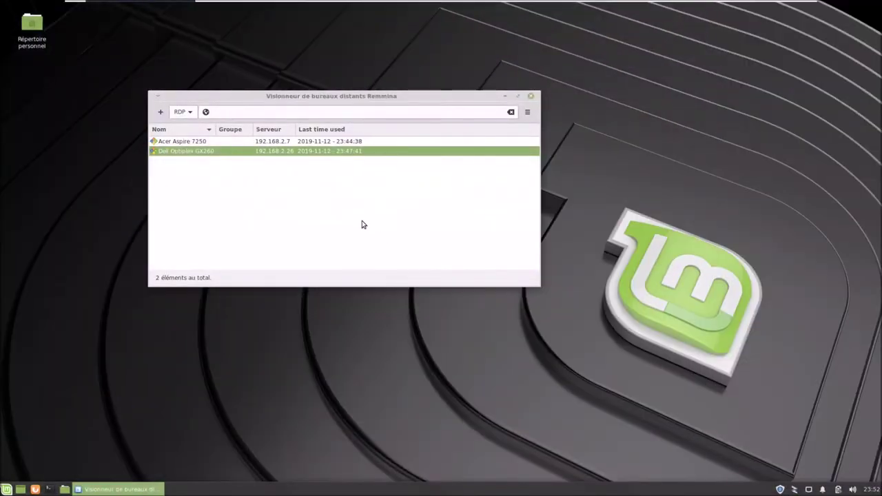
drag(354, 97, 446, 112)
click(252, 128)
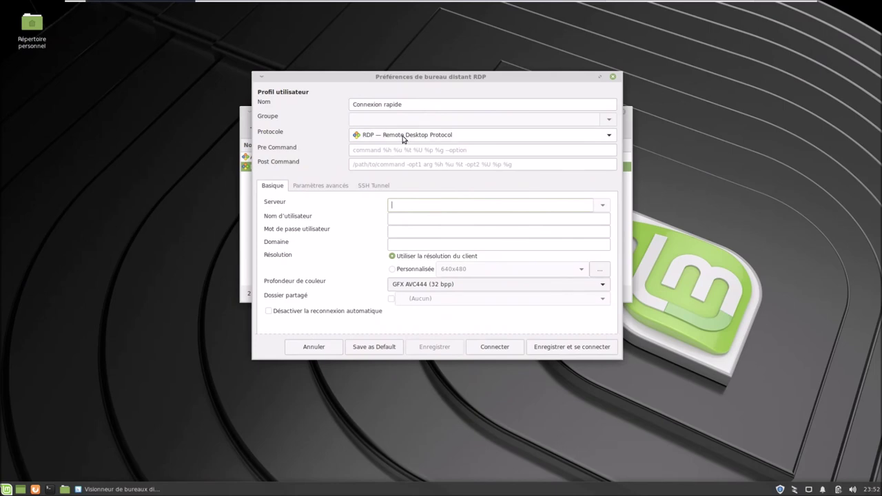
click(404, 135)
click(404, 172)
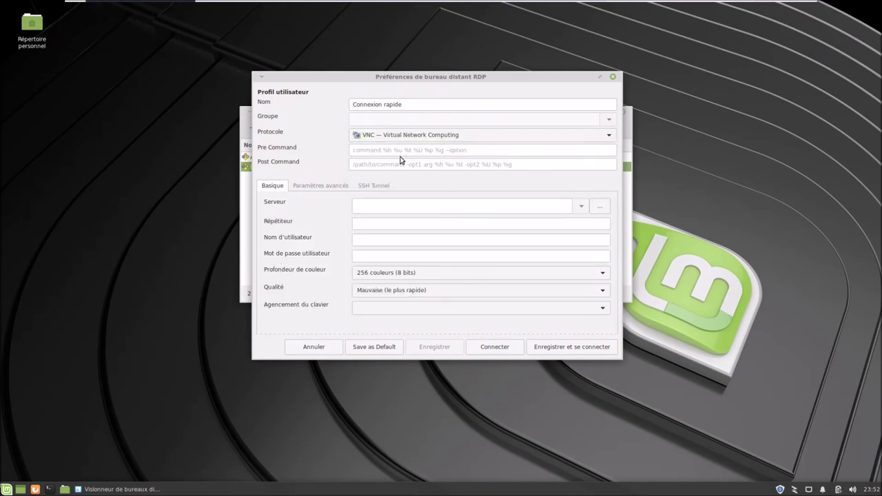
- Enter server 192.168.2.24, the user name and the password on the Basique tab
click(371, 204)
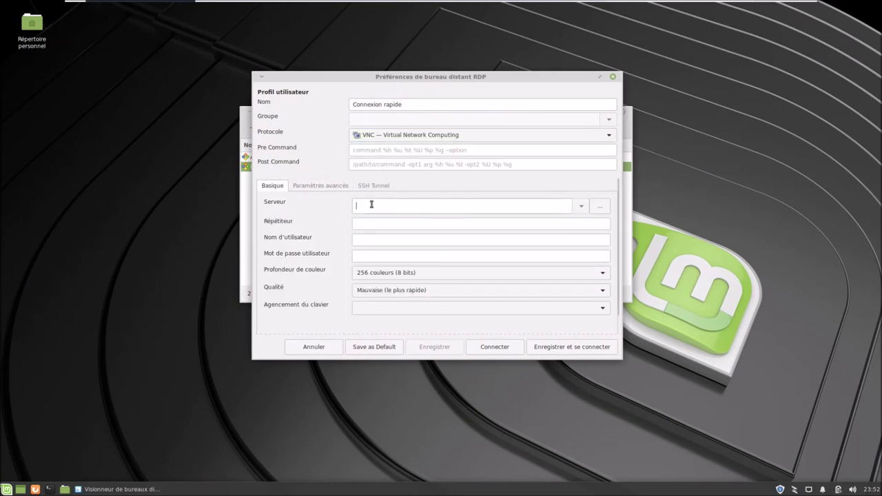
text(192)
text(.168.2.24)
click(379, 238)
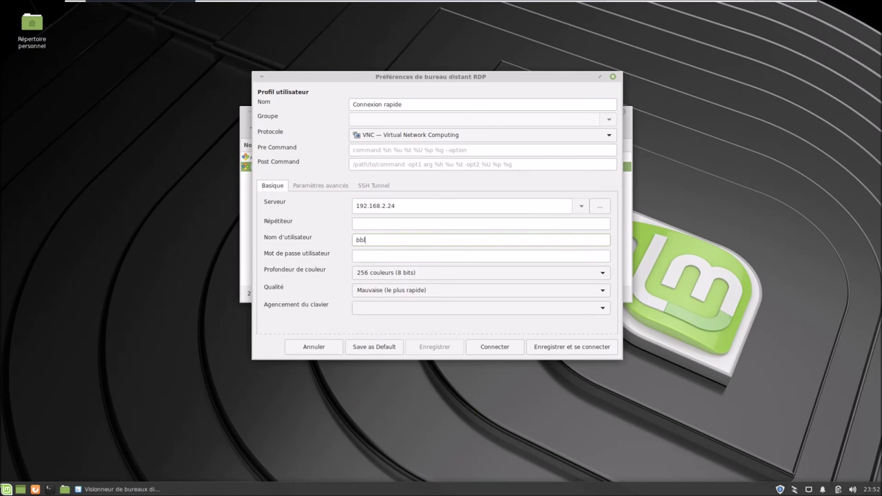
key(Tab)
text(••••••)
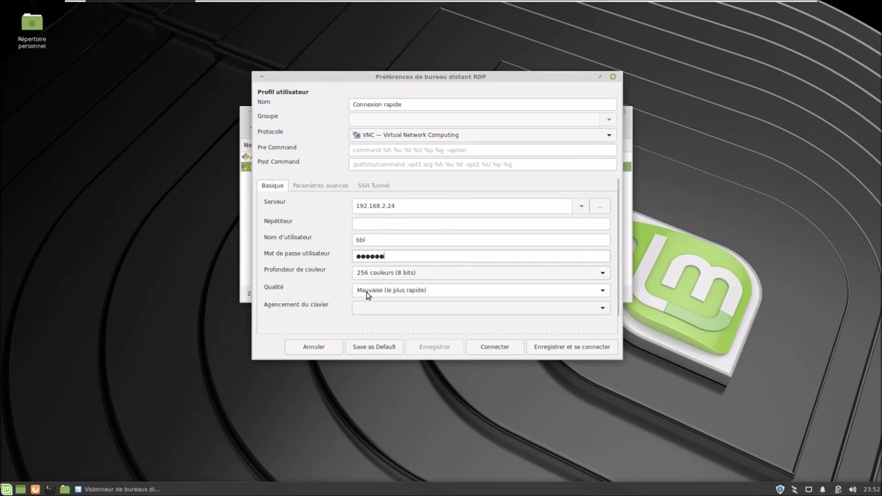
- Rename the profile from Connexion rapide to VM-Mint and save it
click(337, 189)
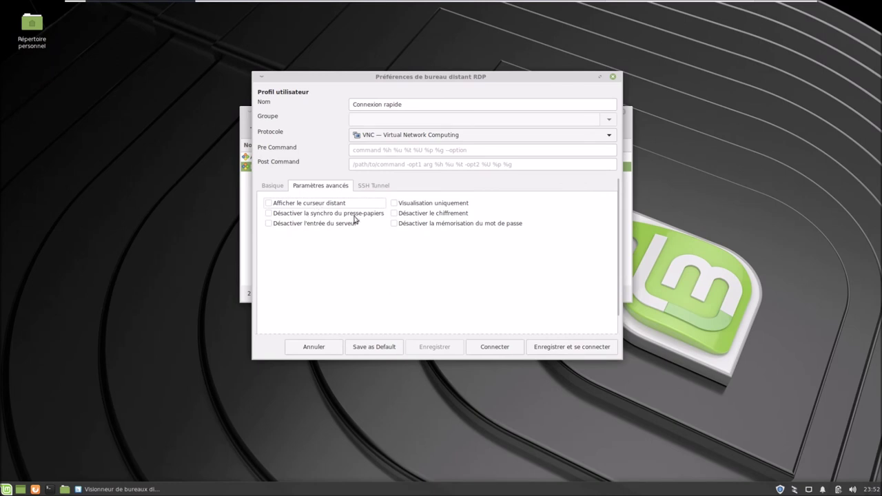
click(375, 188)
click(335, 187)
click(283, 187)
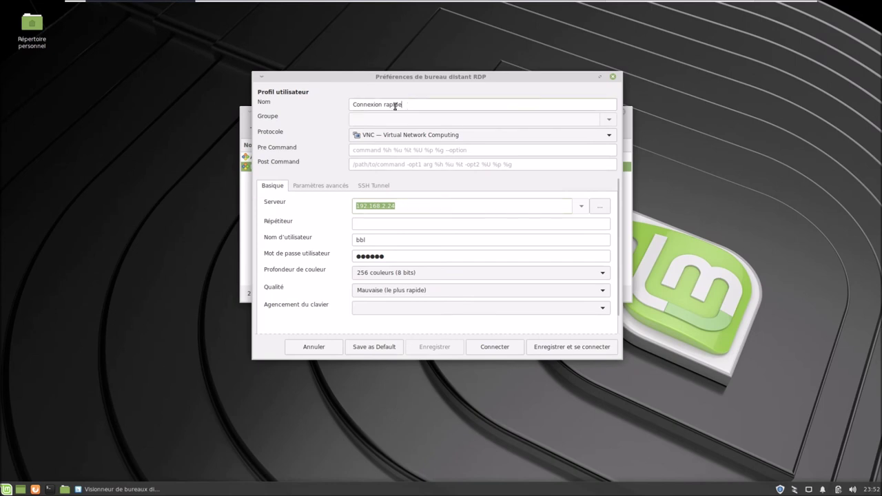
drag(395, 106, 340, 105)
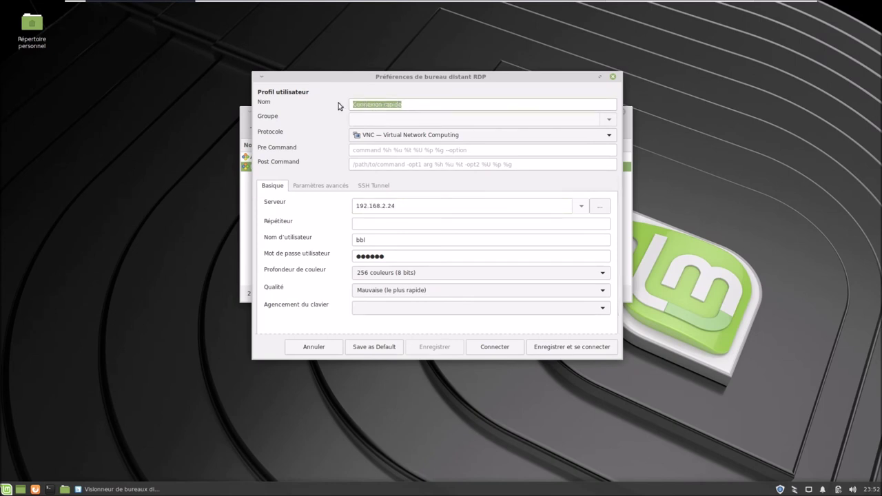
text(VM-Mint)
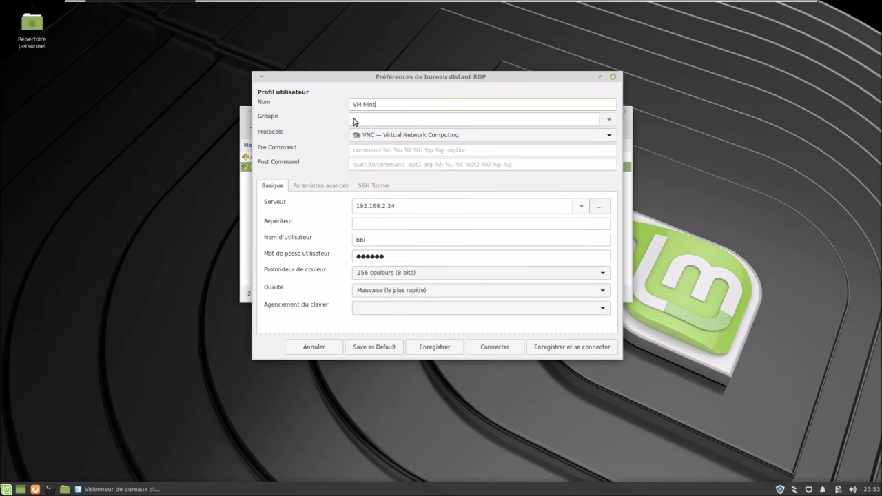
click(570, 349)
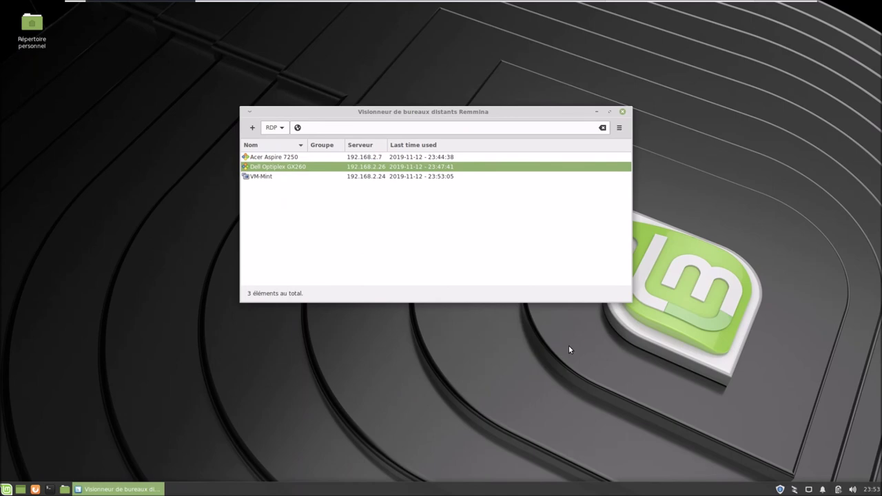
- Reopen the saved VM-Mint connection via Edition and connect to it
click(271, 180)
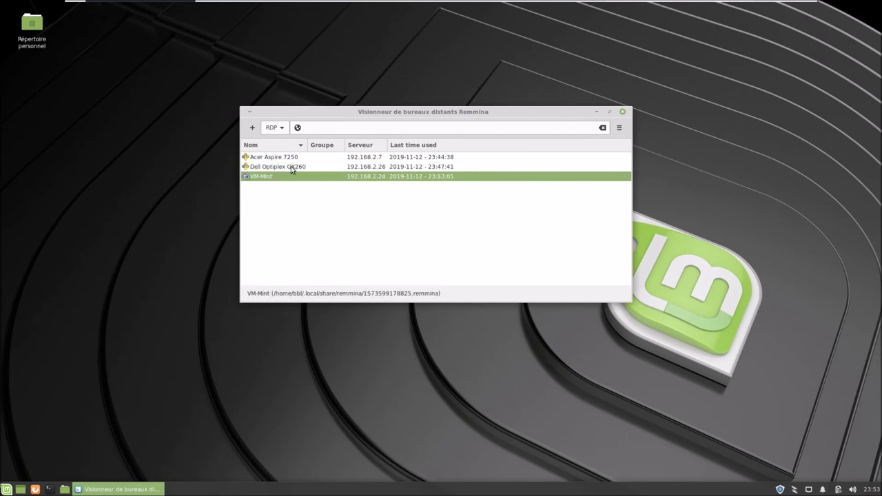
mouse_move(346, 112)
mouse_down()
mouse_move(429, 322)
mouse_move(331, 110)
mouse_up()
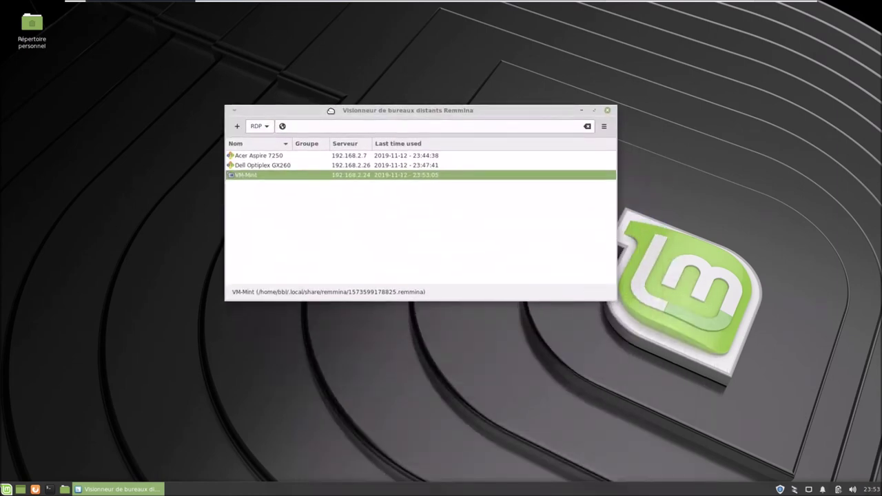
right_click(283, 179)
click(308, 217)
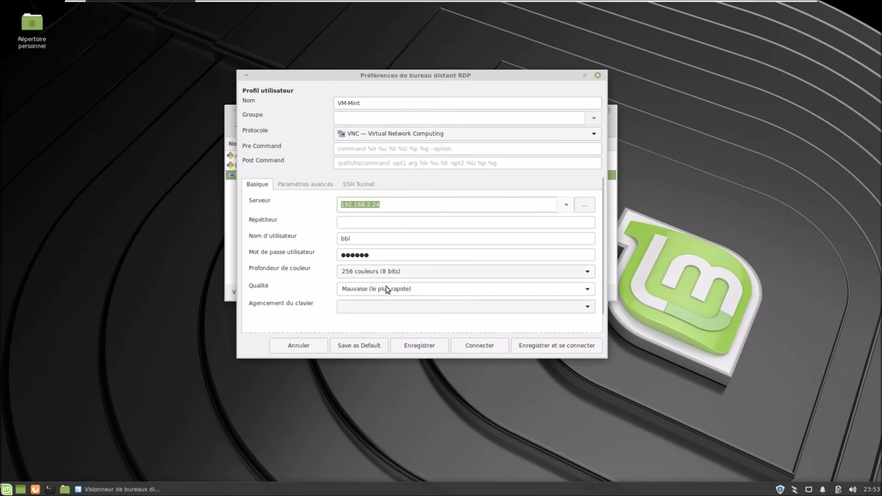
click(480, 347)
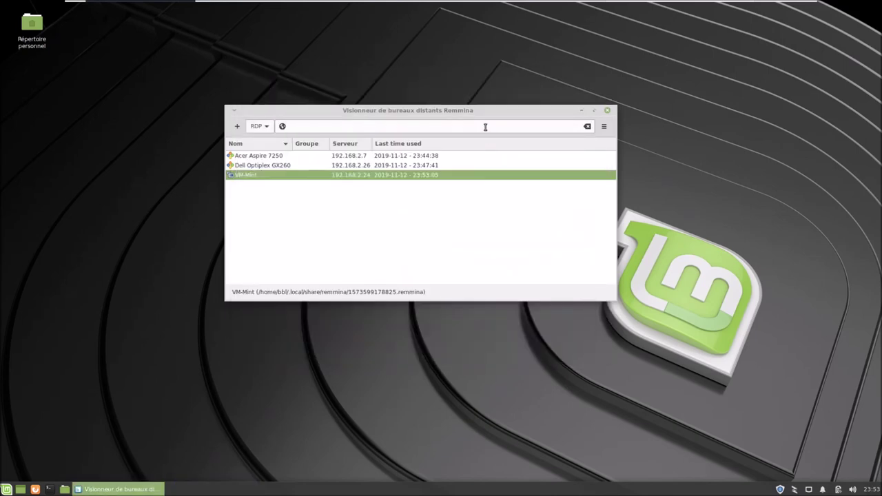
- Leave VMware full-screen mode and reposition the Remmina connection list
drag(471, 111, 439, 144)
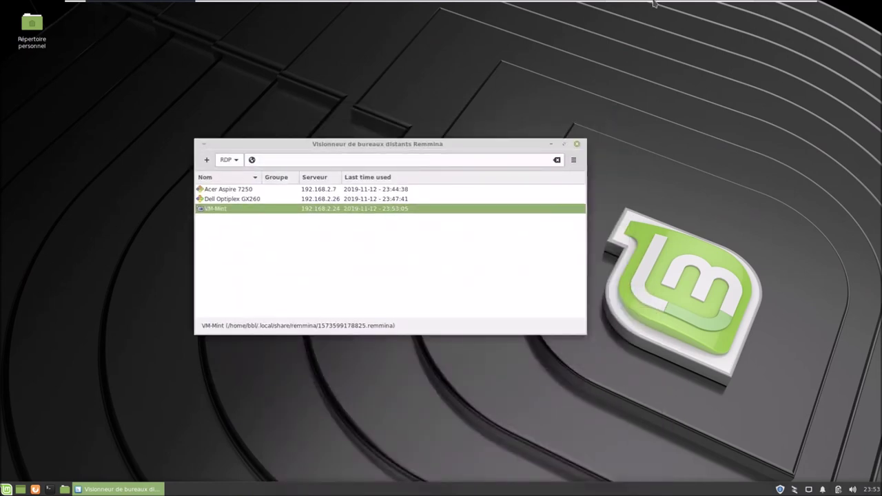
mouse_move(655, 3)
click(787, 10)
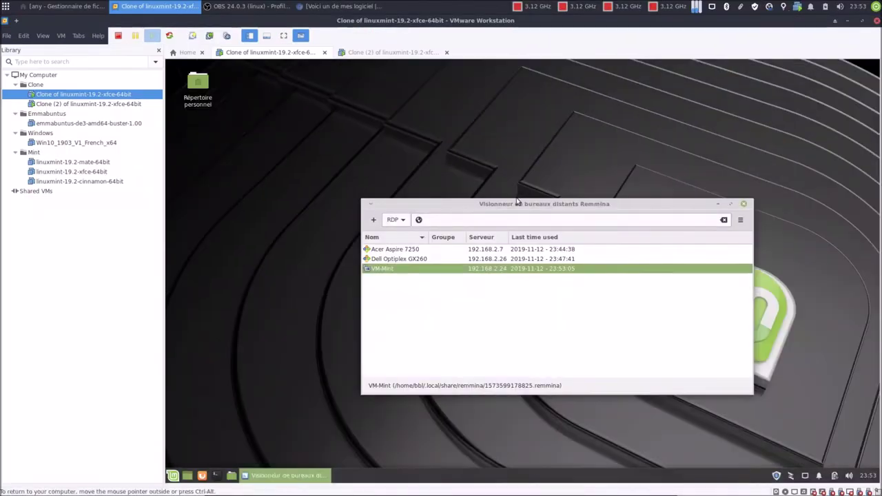
drag(517, 202, 461, 155)
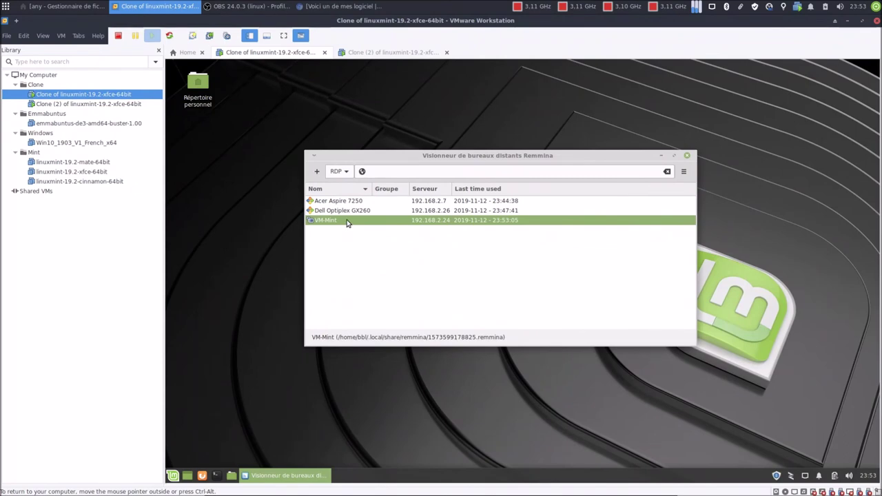
click(366, 53)
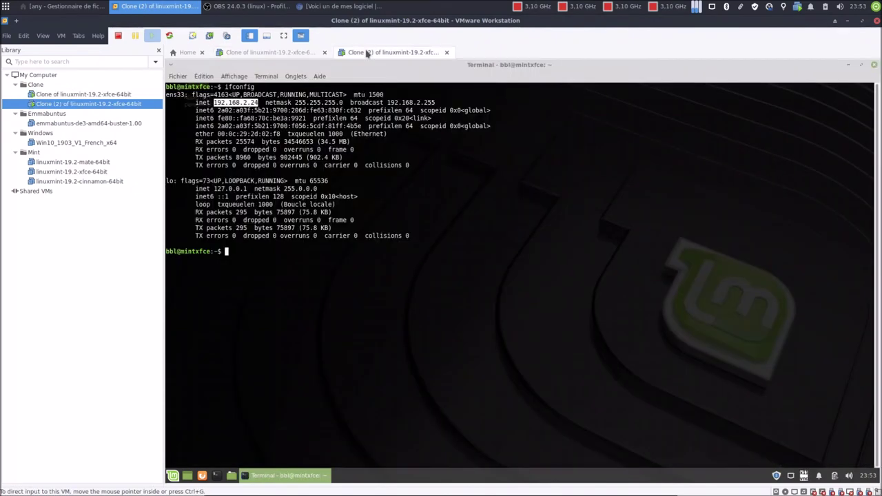
click(874, 65)
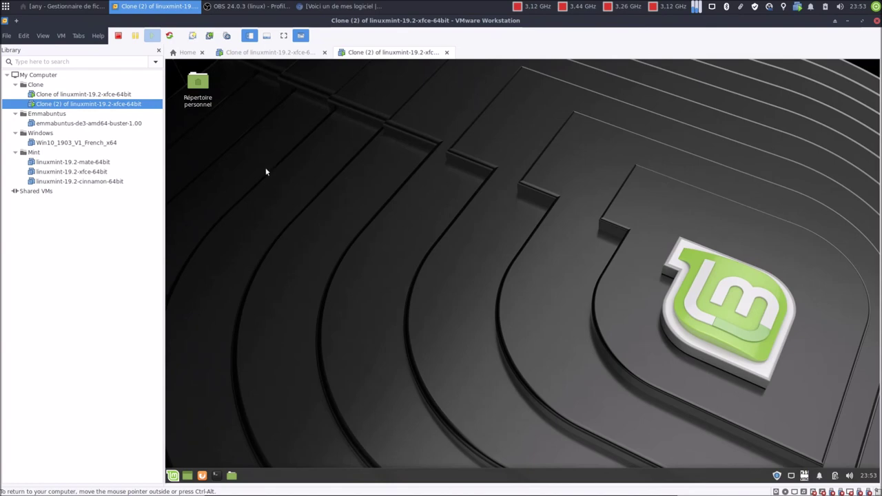
click(252, 52)
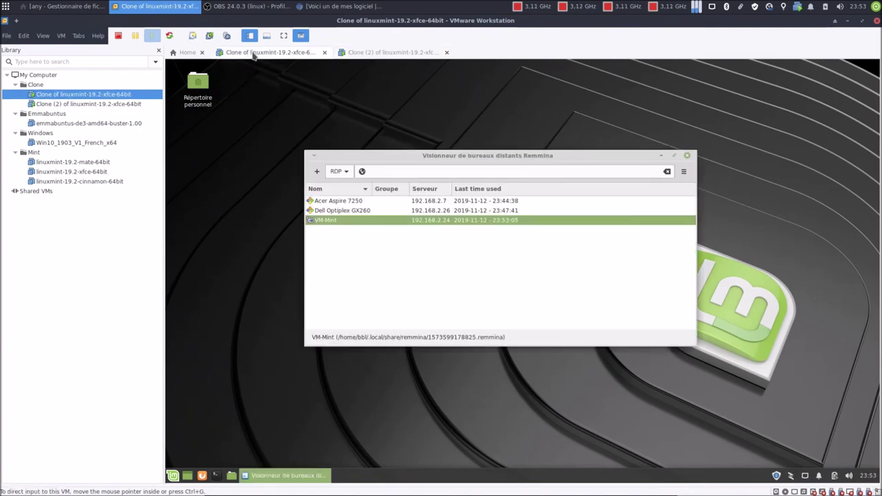
right_click(364, 223)
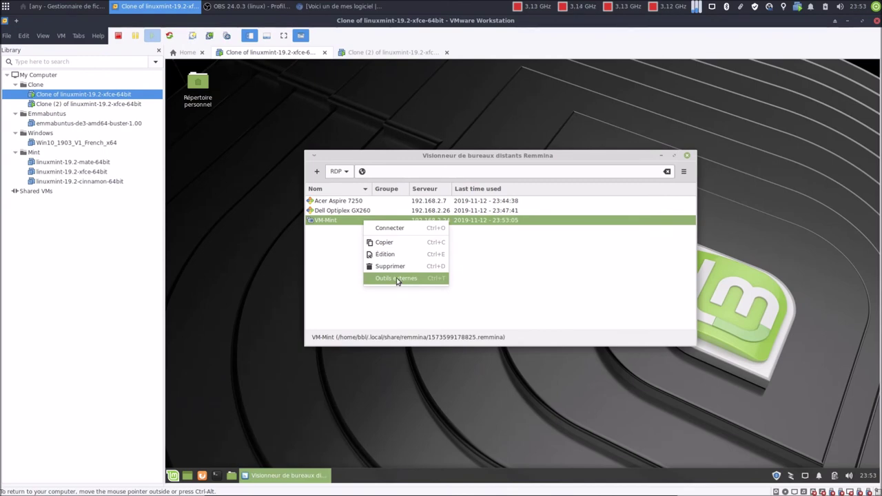
click(388, 255)
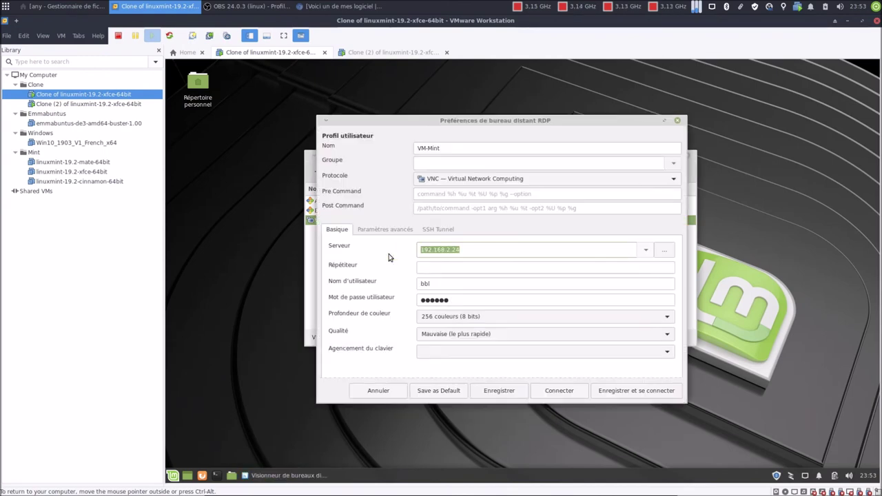
click(467, 250)
text(:5900)
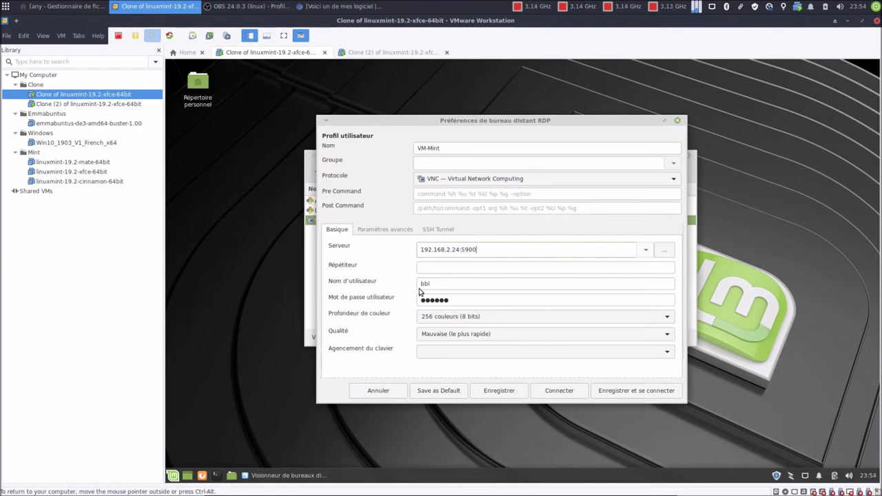
click(611, 395)
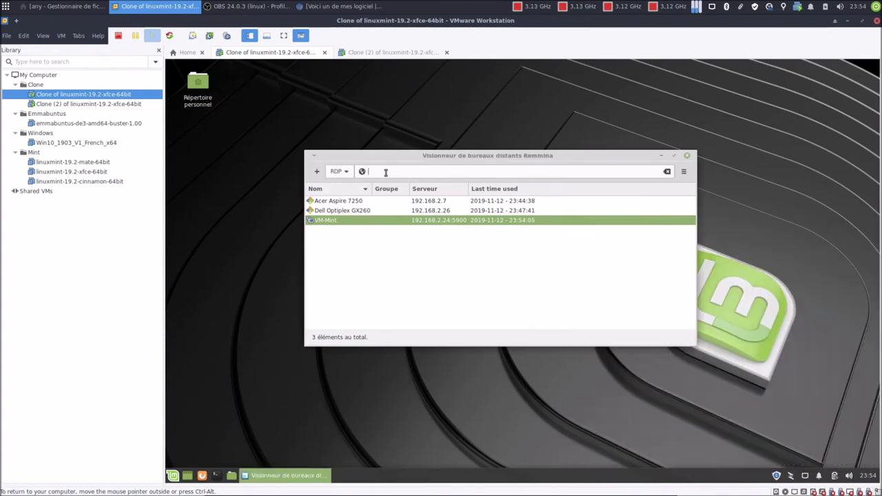
- Quick-connect over VNC to 192.168.2.24 and enter the VNC password
click(339, 172)
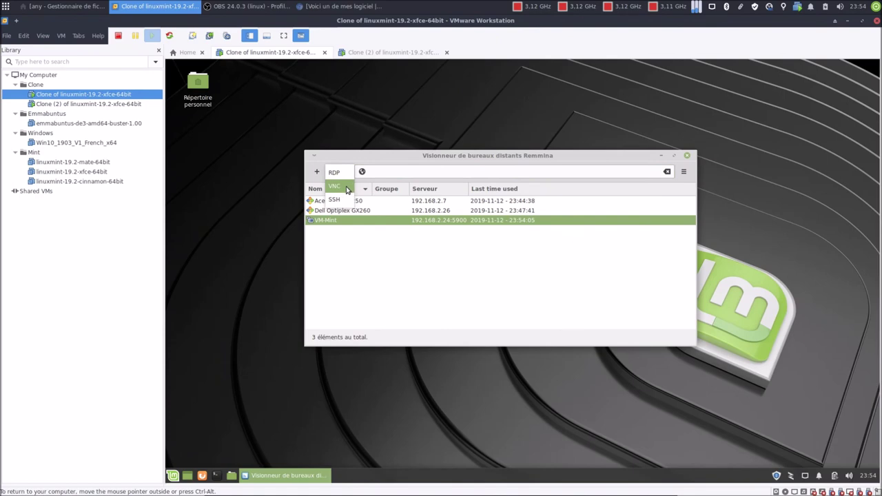
click(348, 188)
click(383, 178)
text(1)
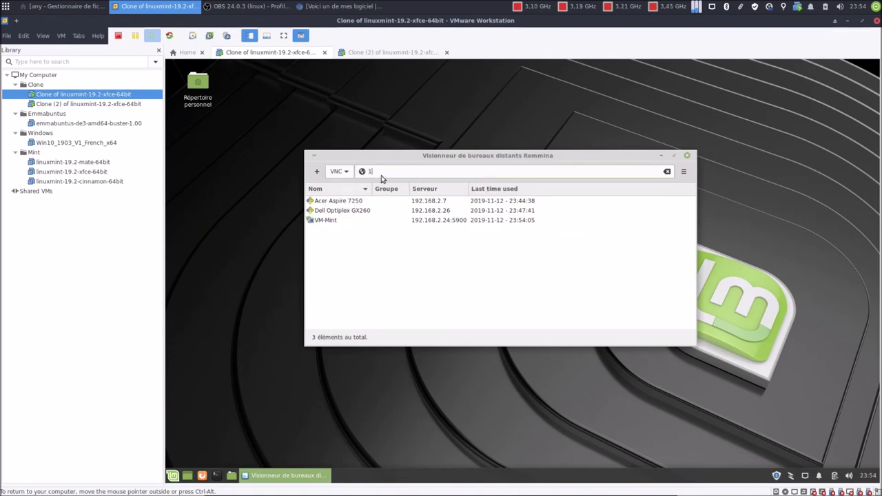
text(92.168.2.24)
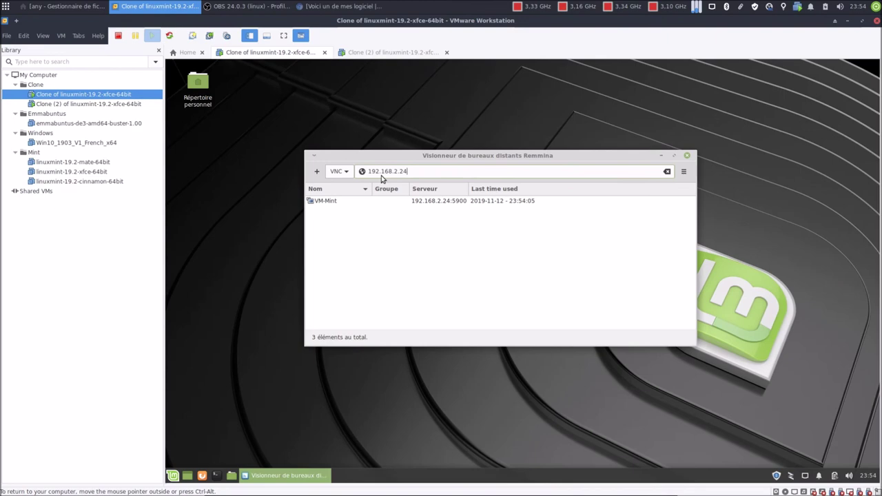
key(Return)
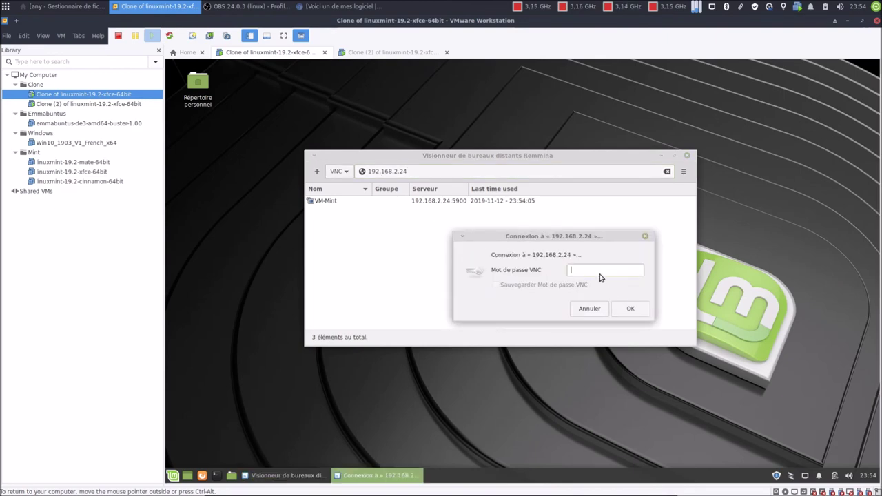
text(aaaaaa)
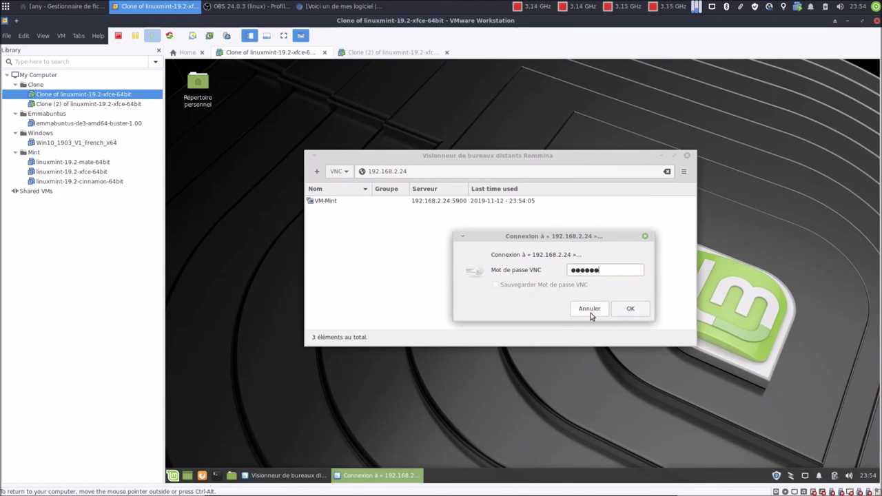
click(629, 309)
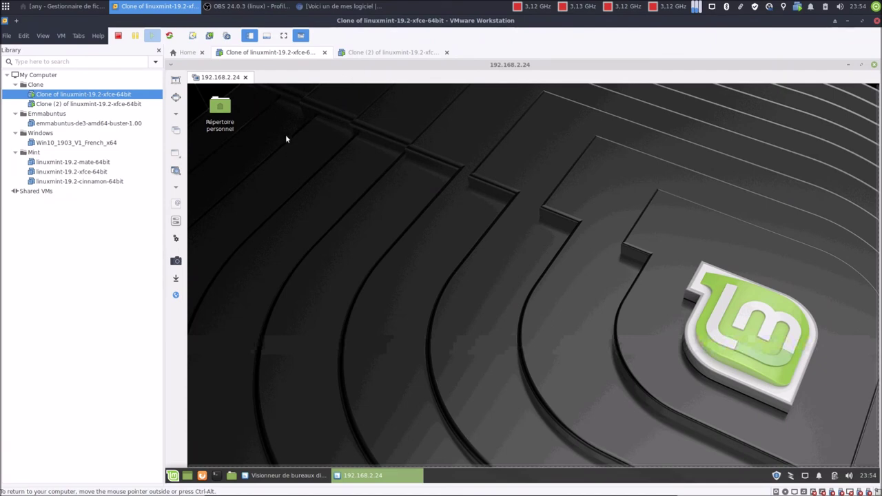
- Toggle VMware full screen, open and close the remote Mint menu, then restore windowed view
click(283, 35)
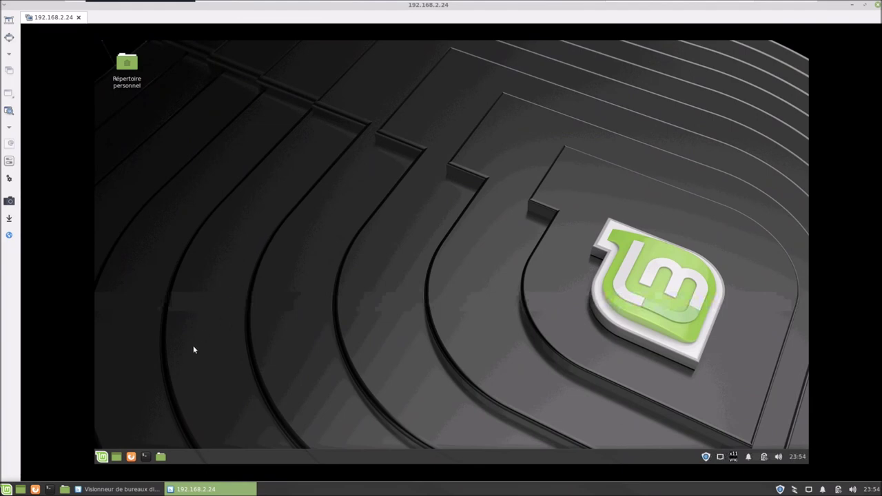
click(102, 456)
click(102, 457)
mouse_move(528, 3)
mouse_move(691, 4)
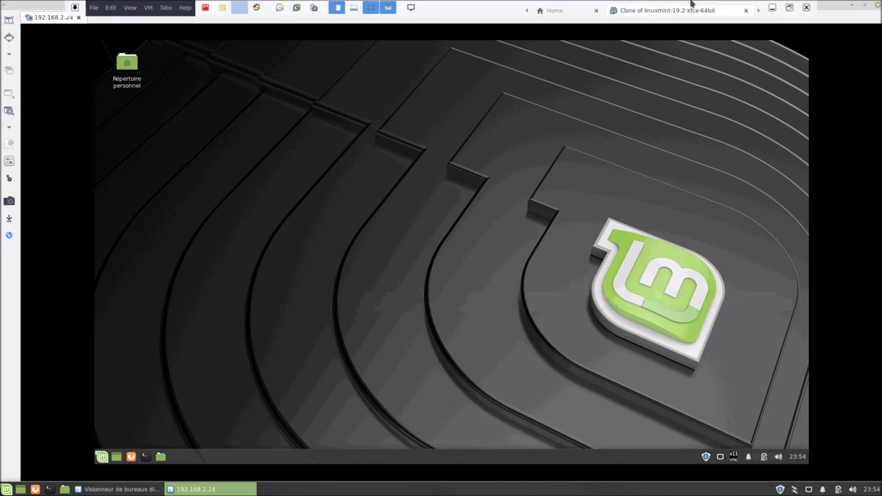
click(785, 8)
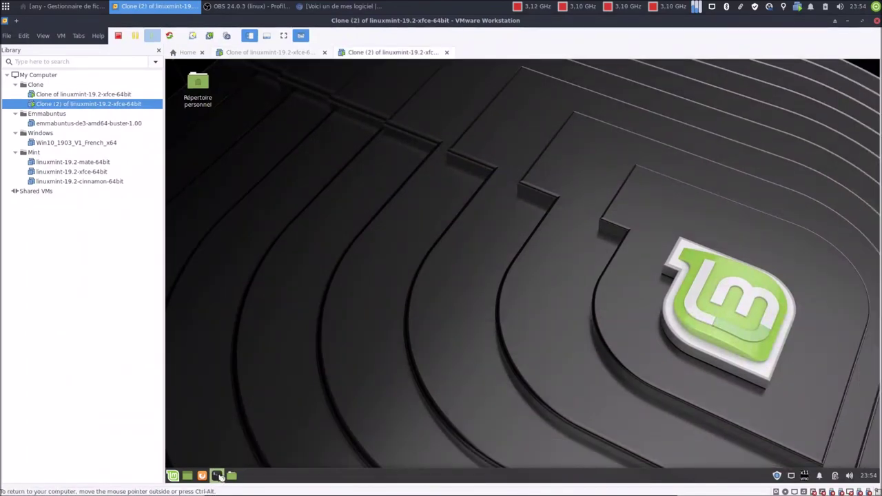
- Open a Terminal and the file manager on Clone (2), then switch to the first clone's tab
click(217, 476)
click(231, 476)
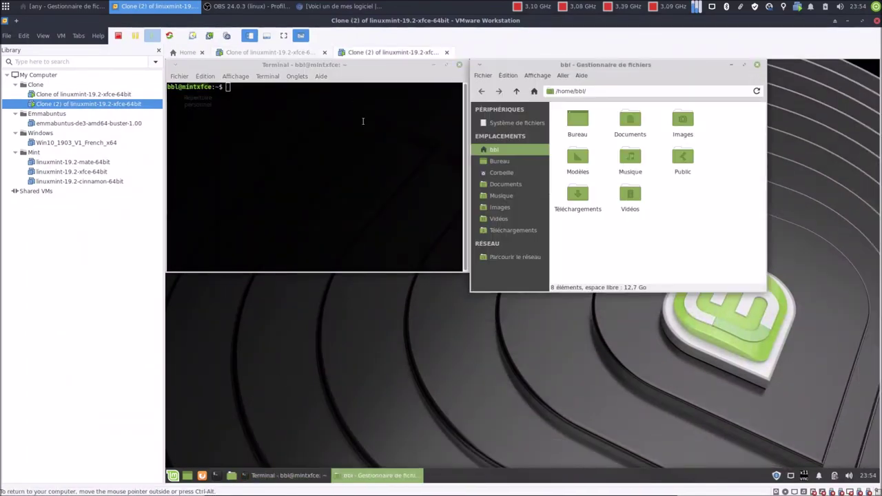
click(301, 55)
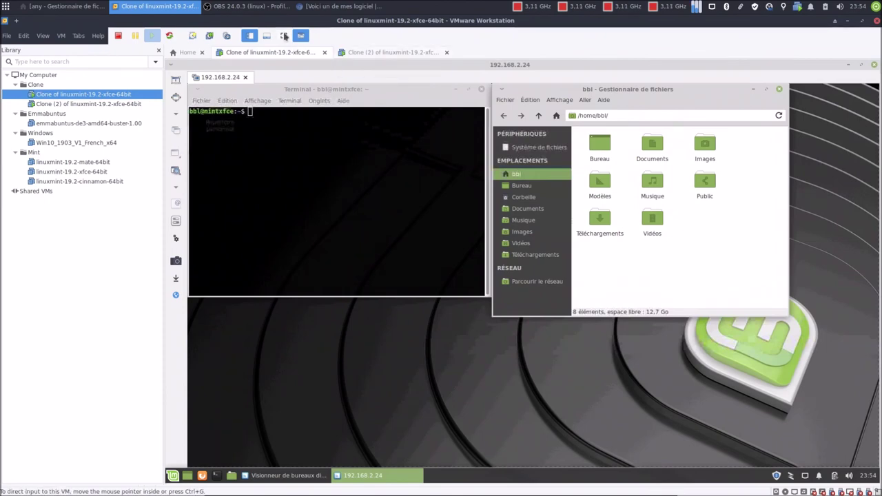
- Show the Remmina VNC view full-screen and move the remote terminal to the lower centre
click(284, 35)
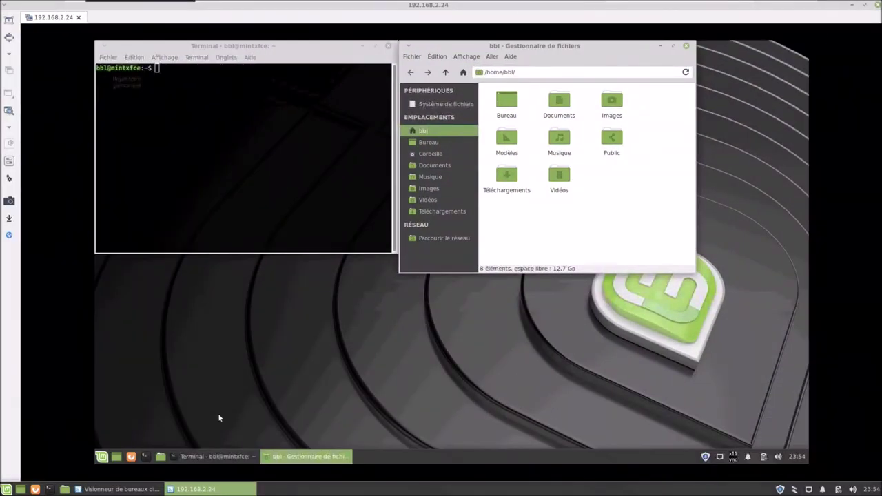
click(102, 458)
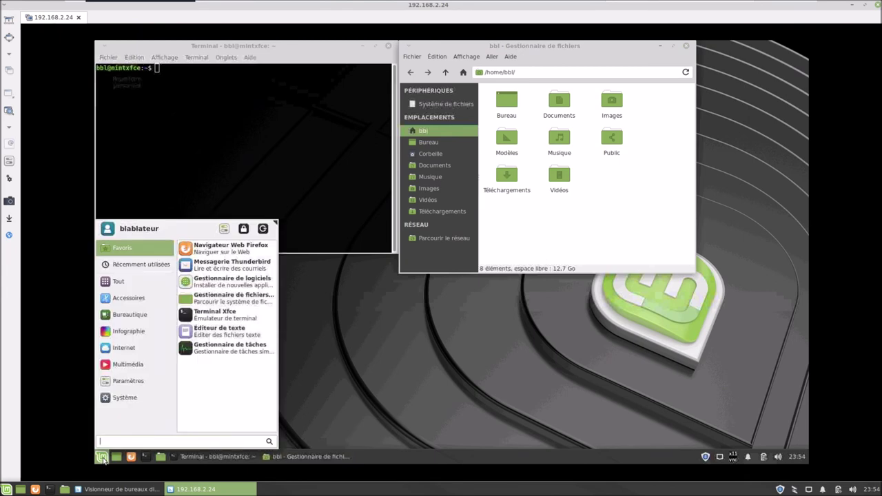
click(103, 459)
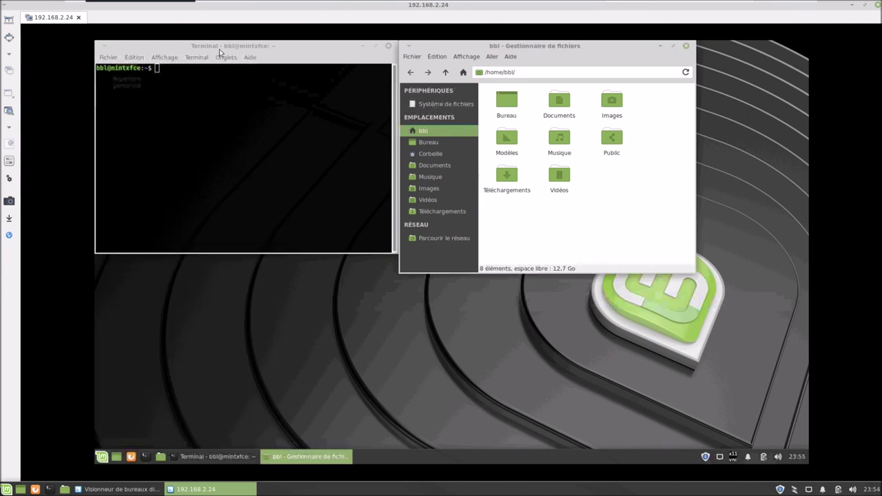
drag(220, 47, 337, 214)
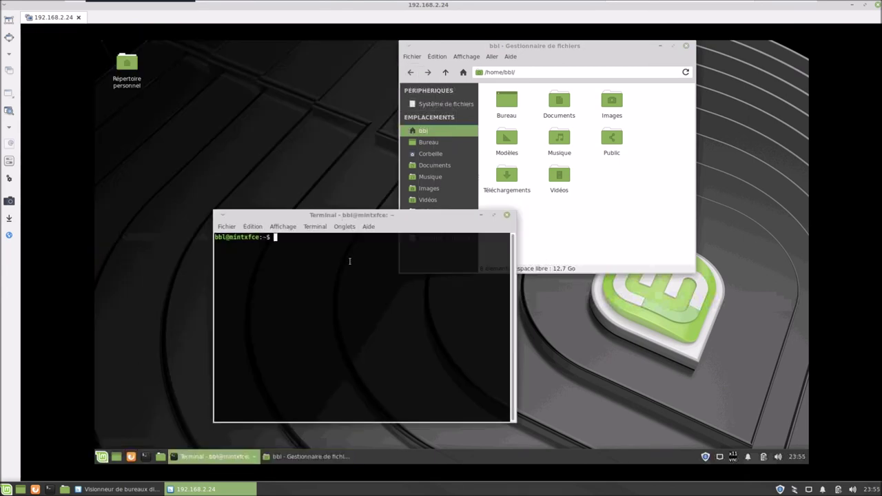
- Run sudo apt update in the remote terminal, entering the sudo password
text(sudo apt update)
key(Return)
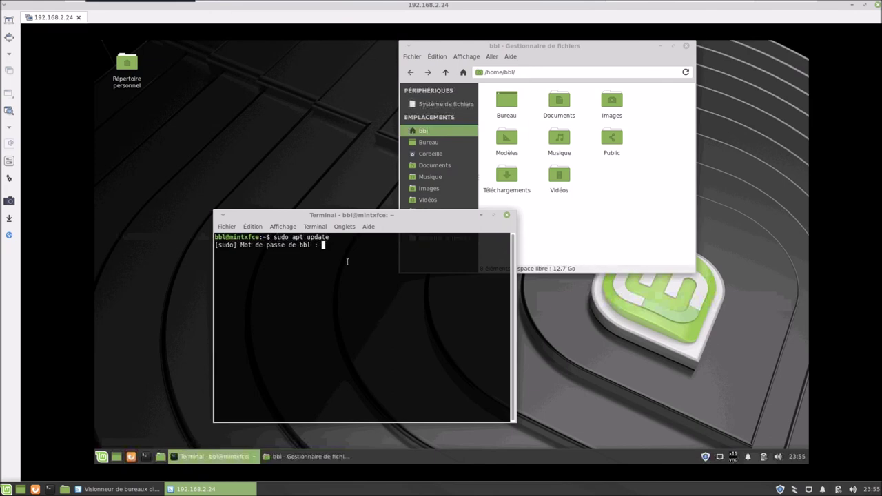
text(****)
key(Return)
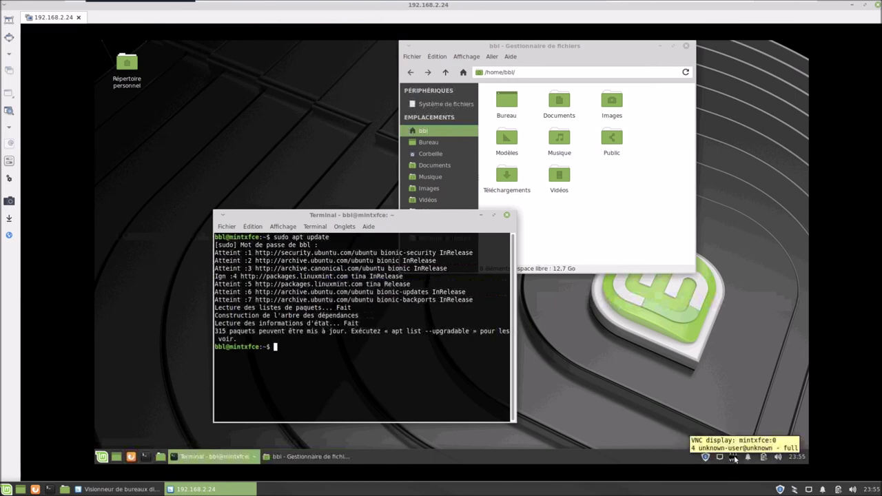
- Reposition the remote terminal window and exit VMware full-screen mode
drag(413, 218, 308, 209)
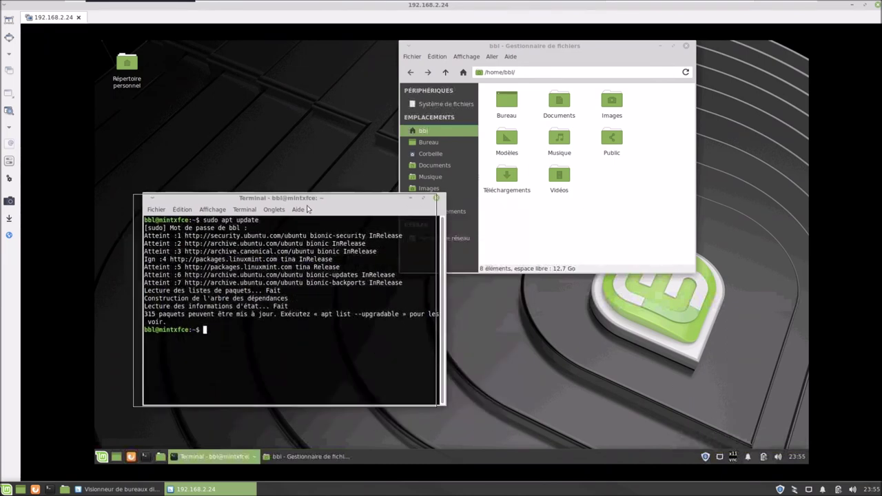
mouse_move(619, 3)
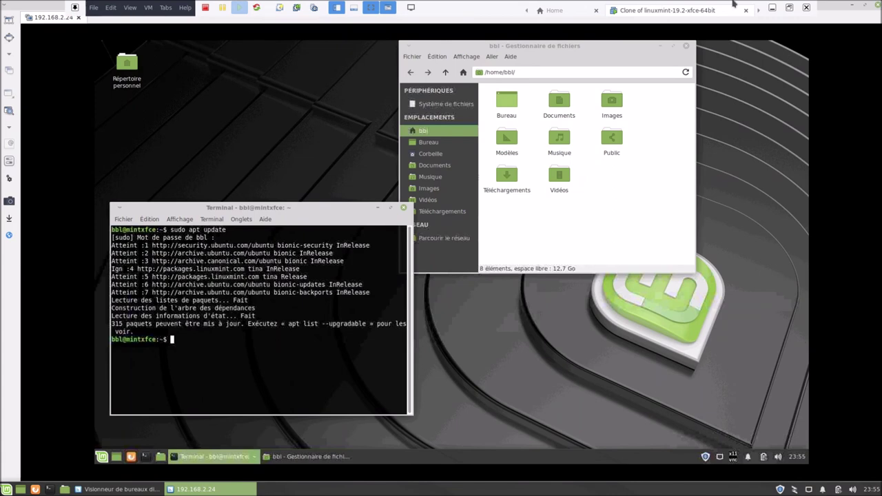
click(790, 3)
drag(428, 250, 443, 213)
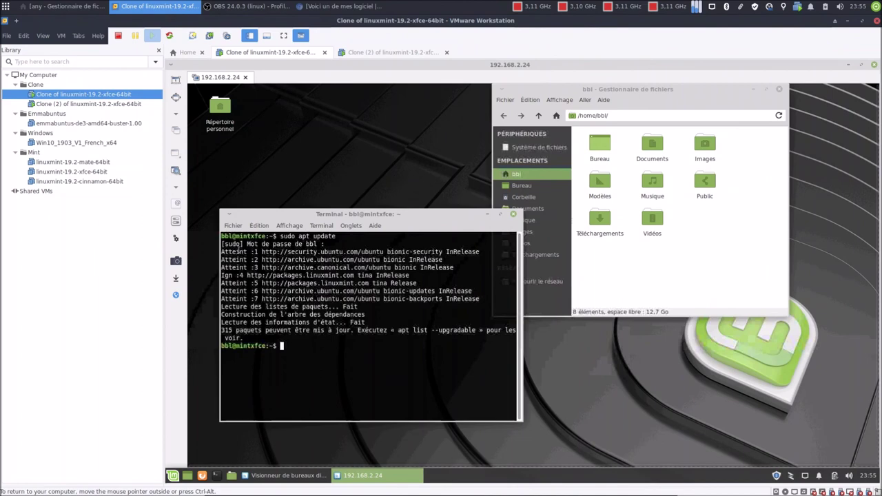
click(176, 295)
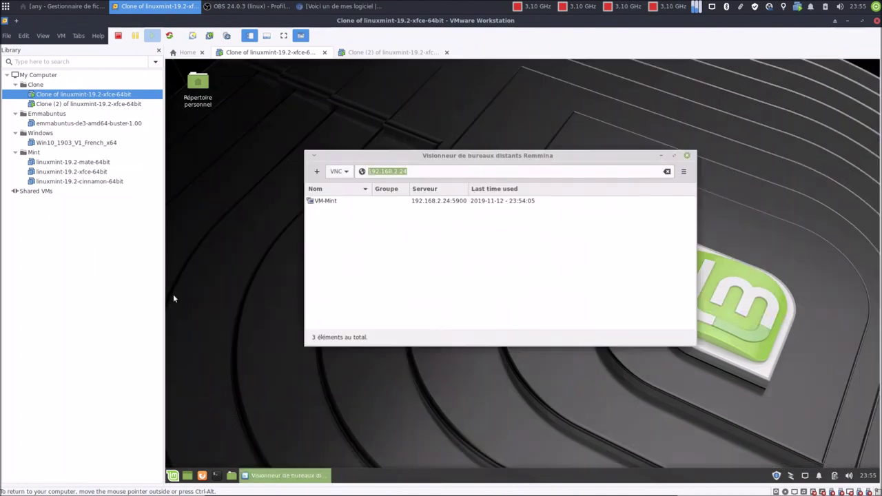
right_click(347, 200)
click(365, 237)
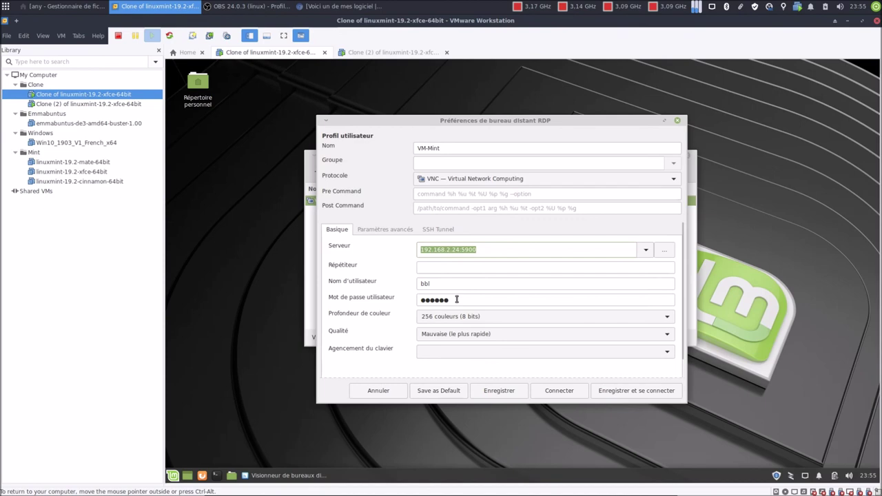
drag(456, 300, 406, 301)
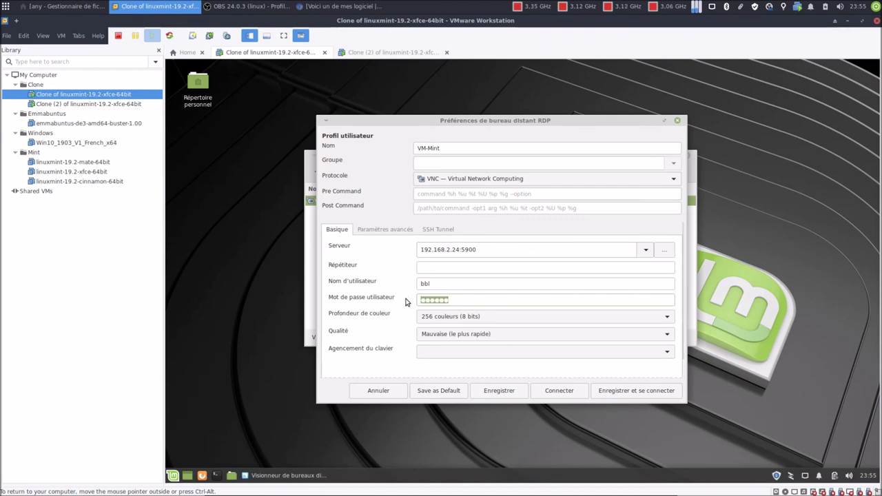
text(b)
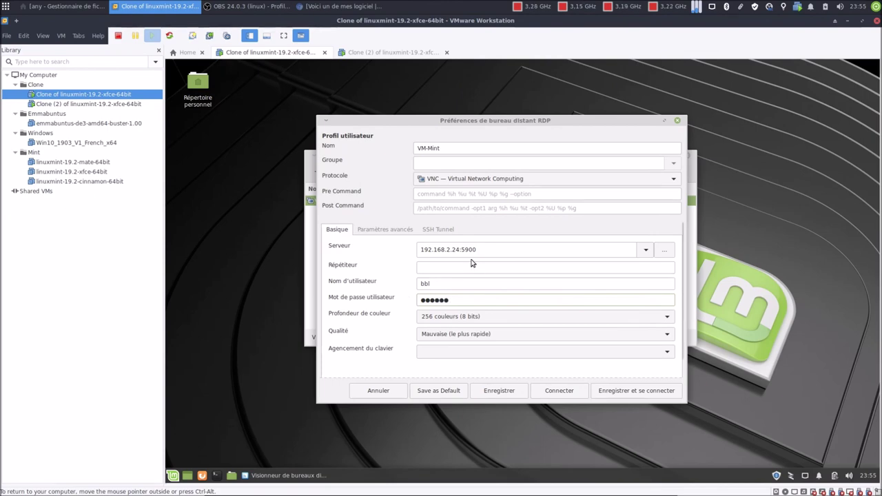
key(BackSpace)
key(BackSpace)
key(BackSpace)
key(BackSpace)
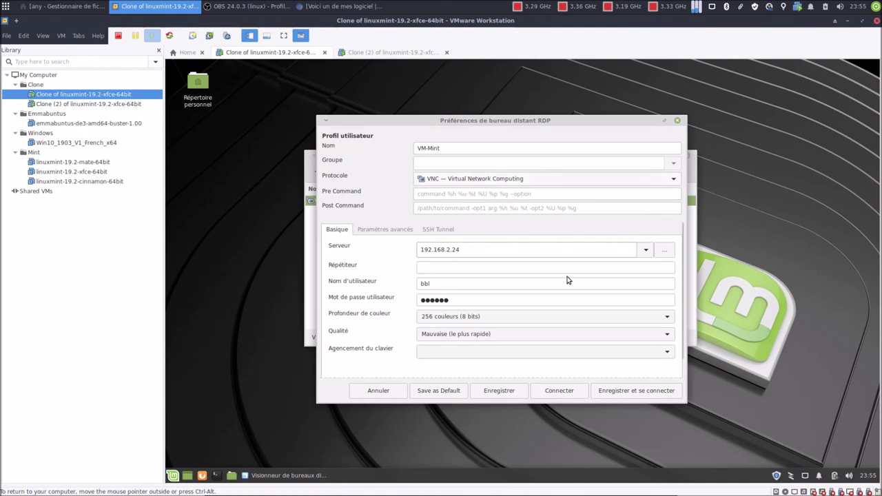
click(623, 396)
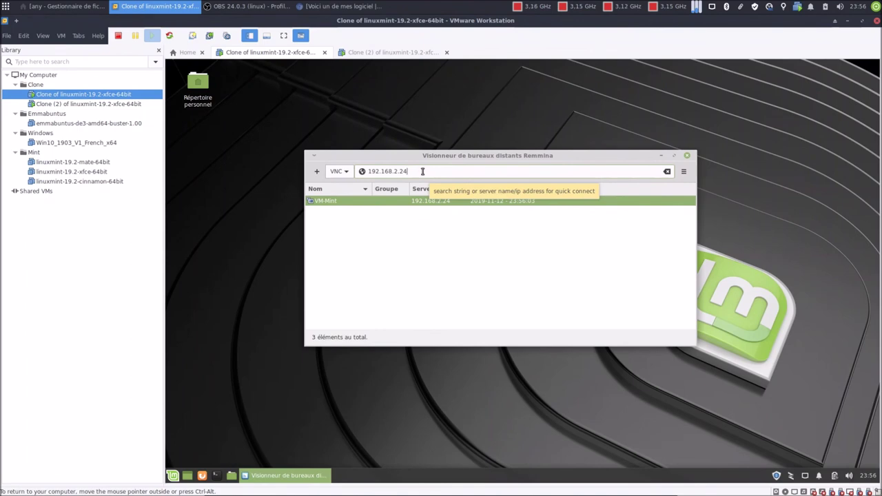
- Connect to 192.168.2.24 from quick connect and confirm the VNC password
key(Return)
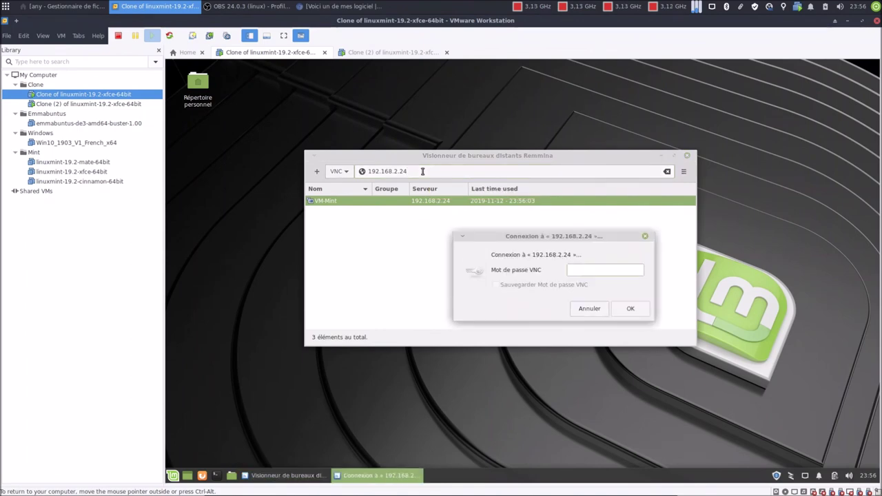
text(•••)
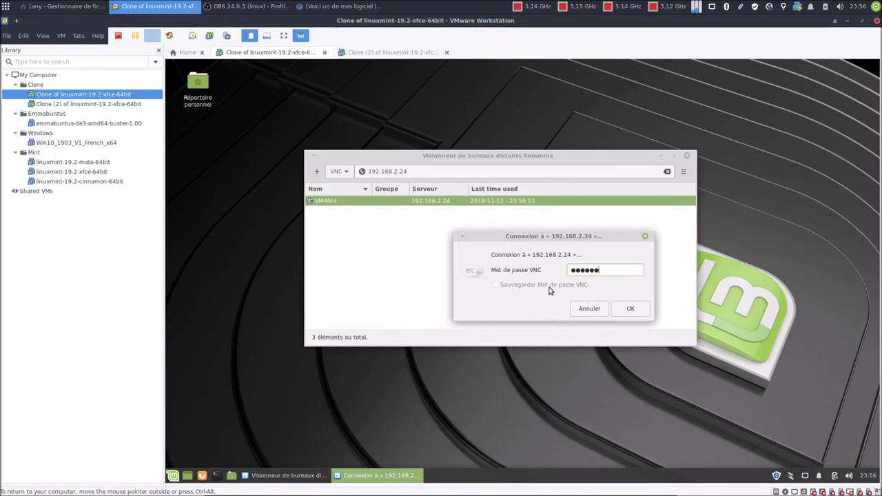
click(618, 311)
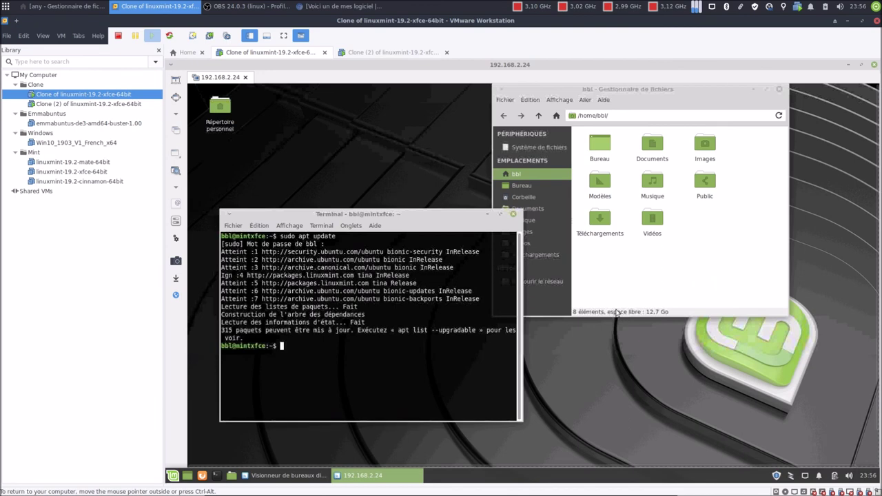
- Close the session and review VM-Mint's Paramètres avancés and SSH Tunnel tabs
click(175, 298)
right_click(344, 200)
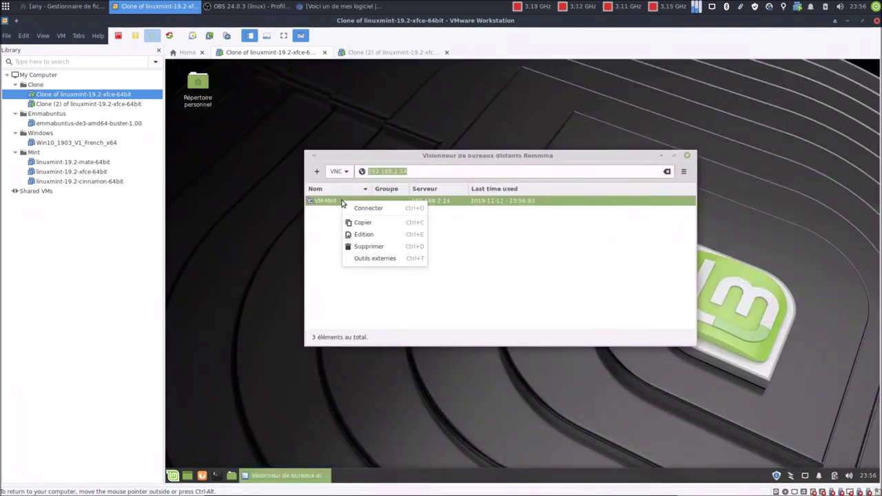
click(361, 235)
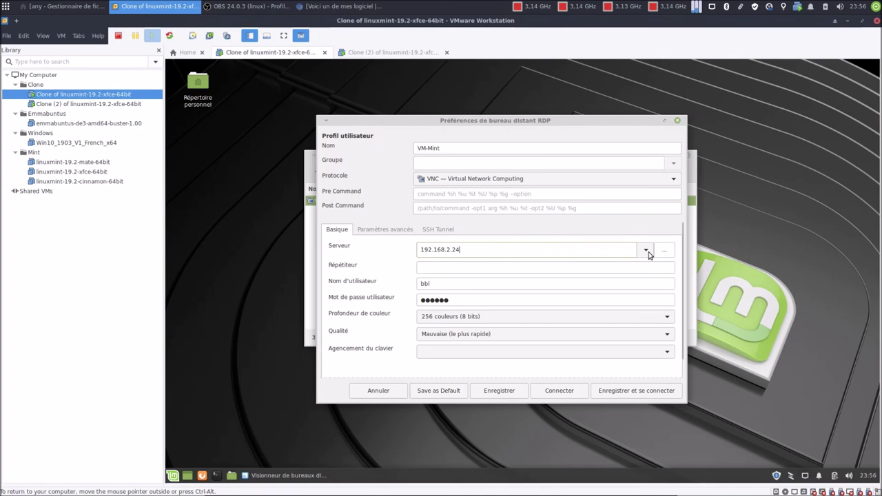
click(391, 231)
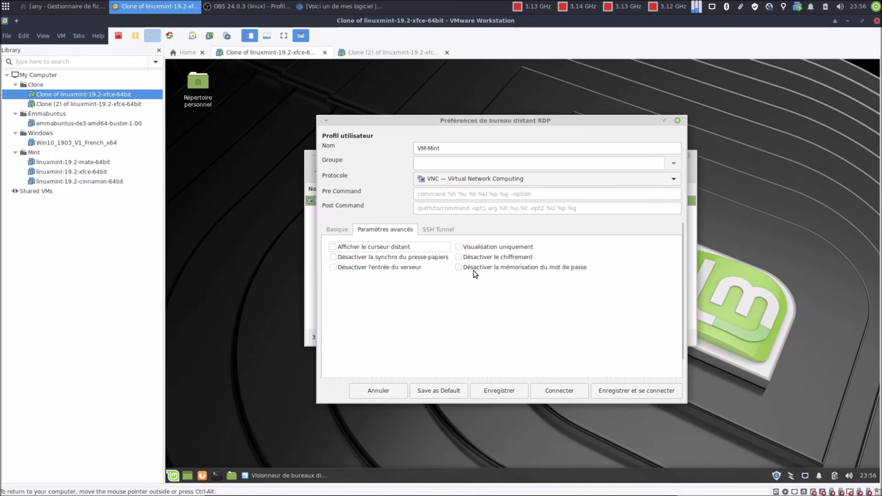
click(442, 229)
click(397, 235)
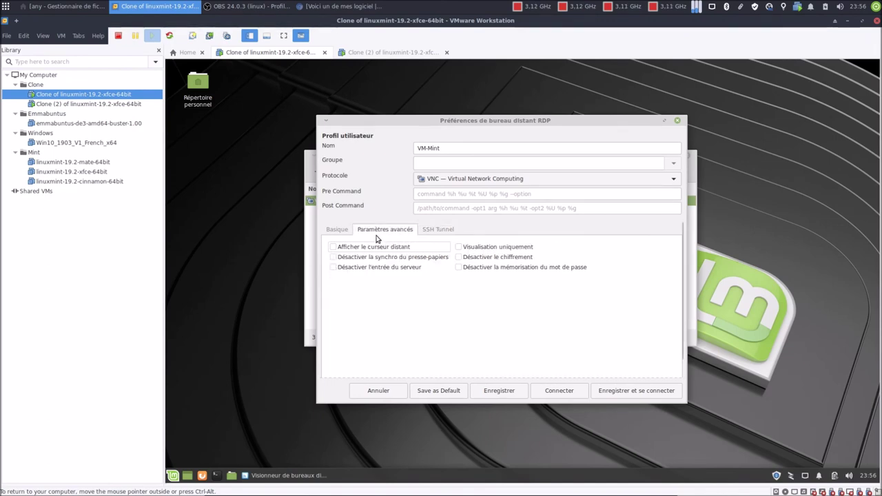
click(344, 231)
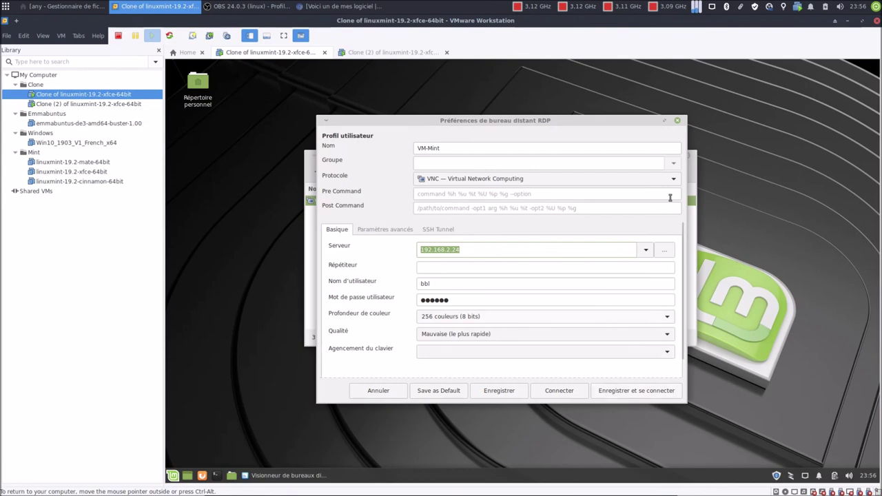
- Close the profile dialog unchanged and reconnect to 192.168.2.24 via quick connect
click(679, 122)
click(482, 171)
key(Return)
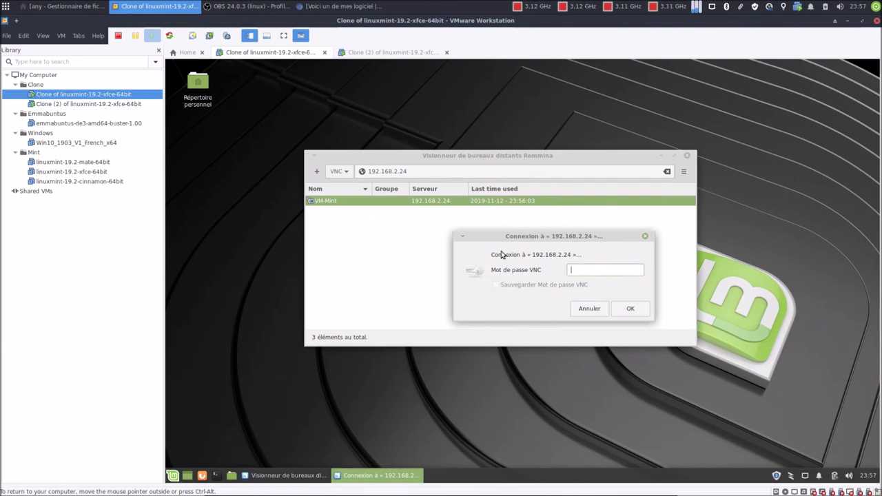
- Enter the VNC password for 192.168.2.24, then move the remote Terminal rightward
drag(499, 236, 435, 318)
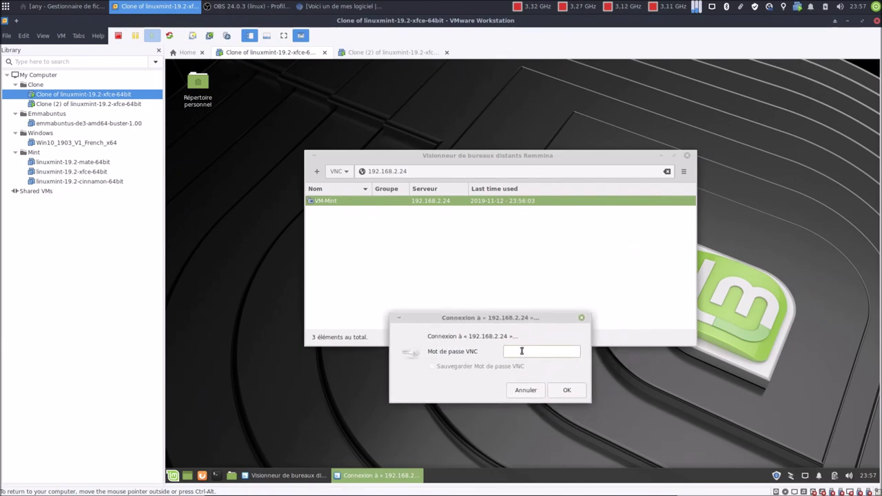
text(12)
key(Return)
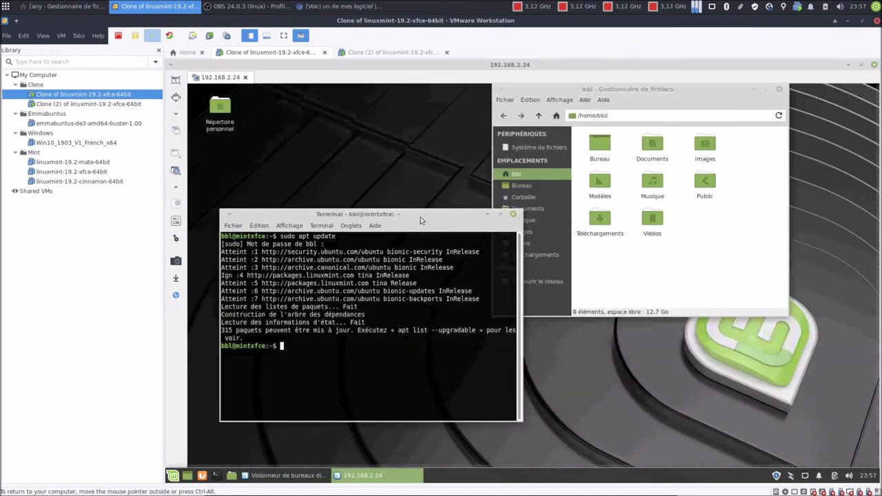
drag(421, 220, 549, 238)
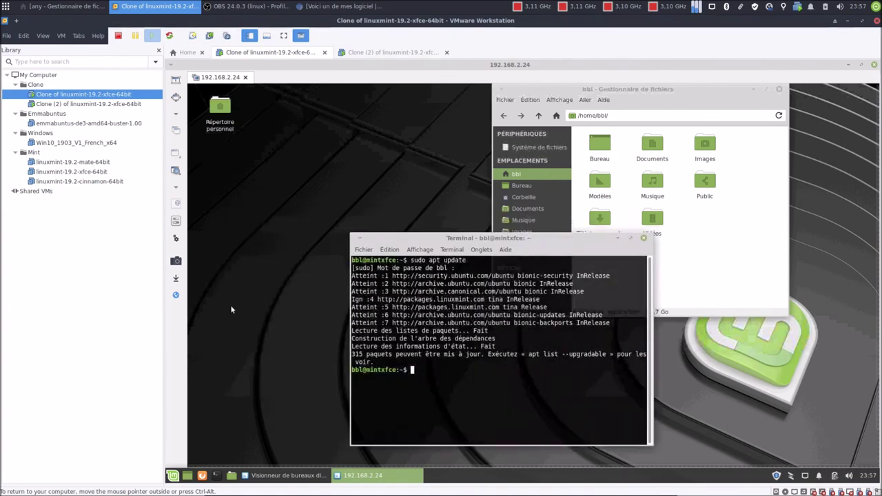